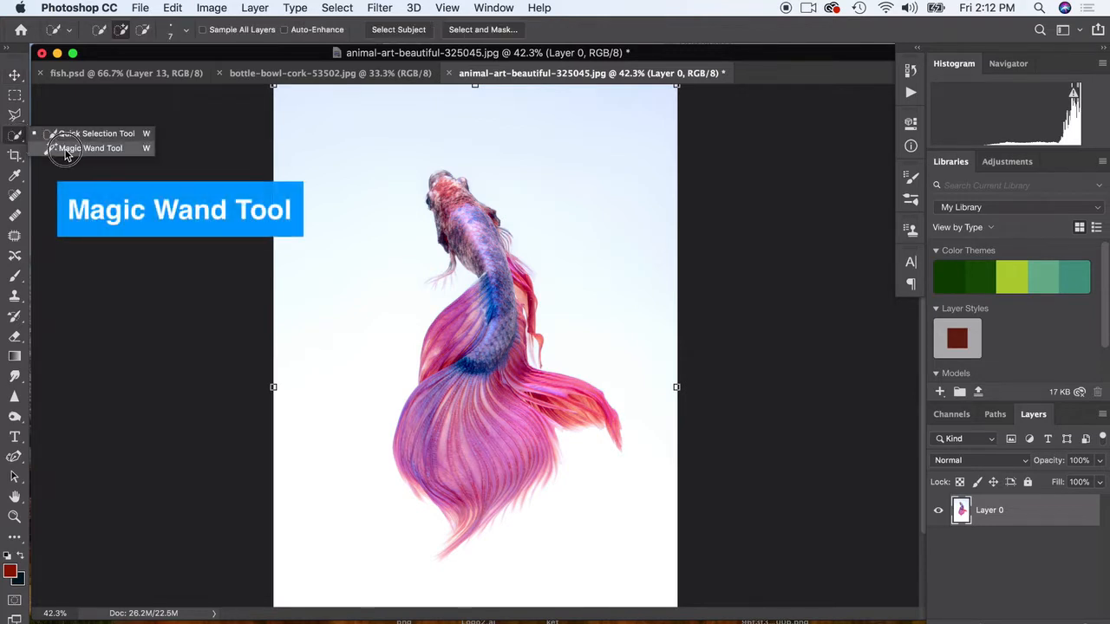
# Step: Select the pale background around the fish with the Magic Wand and invert the selection to the fish
pyautogui.click(66, 149)
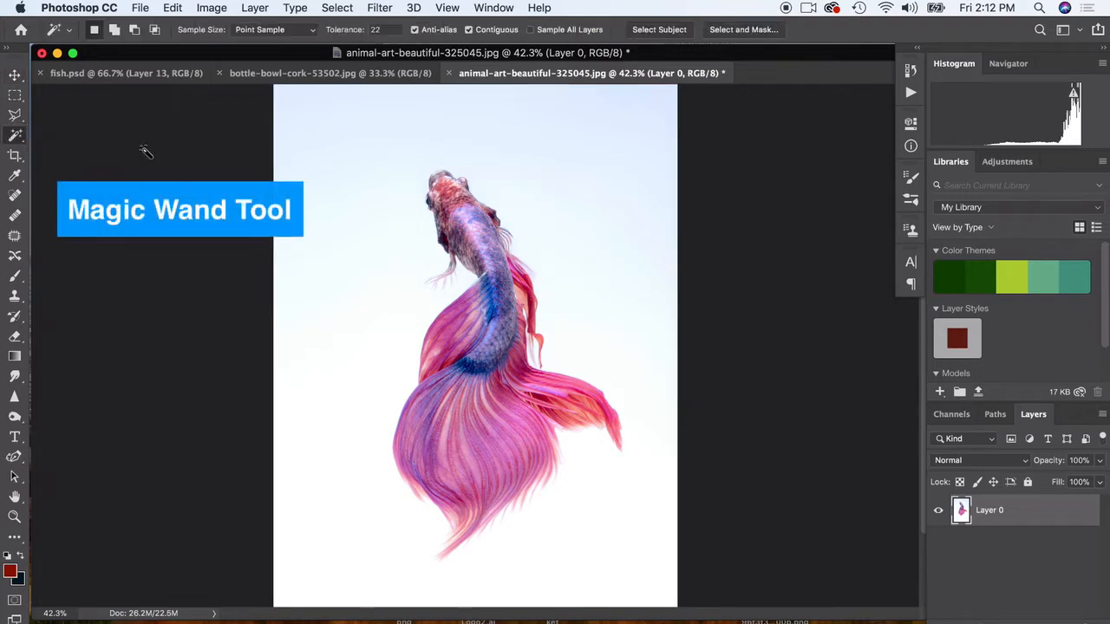
pyautogui.click(340, 198)
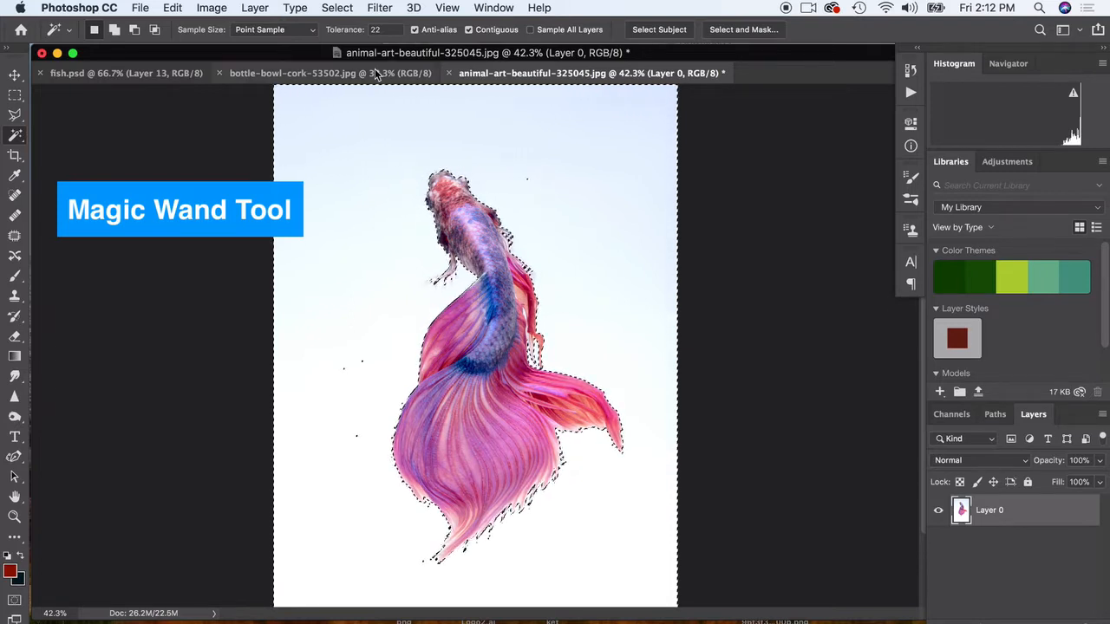
pyautogui.click(336, 8)
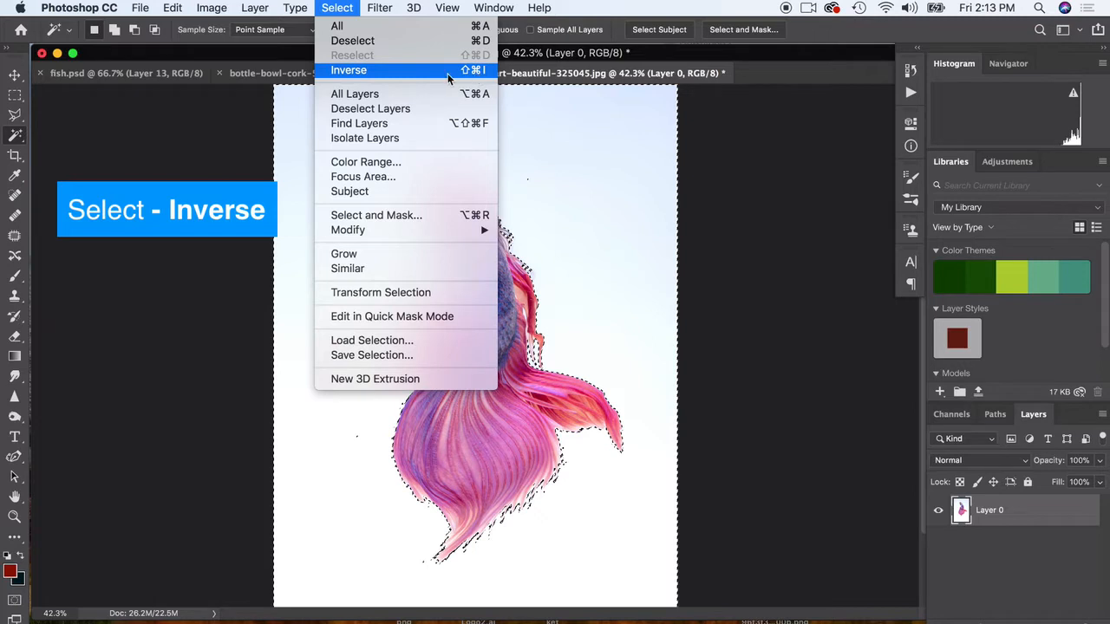
pyautogui.click(348, 71)
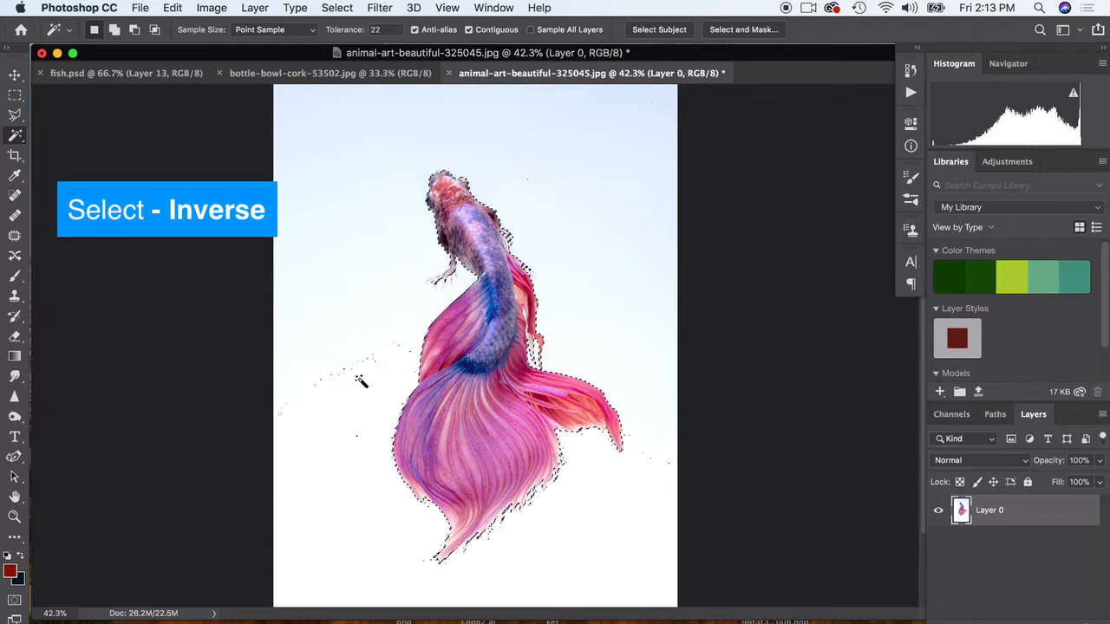
# Step: Subtract the stray selected specks beside the fish's tail from the selection with the Polygonal Lasso
pyautogui.moveTo(15, 114); pyautogui.dragTo(76, 130)
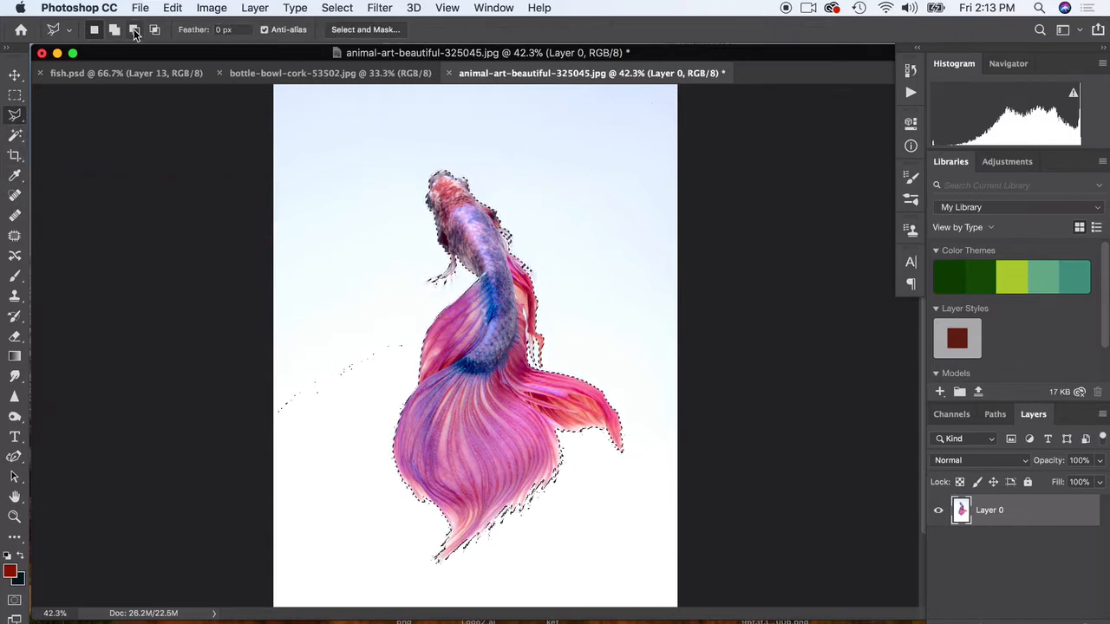
pyautogui.click(134, 32)
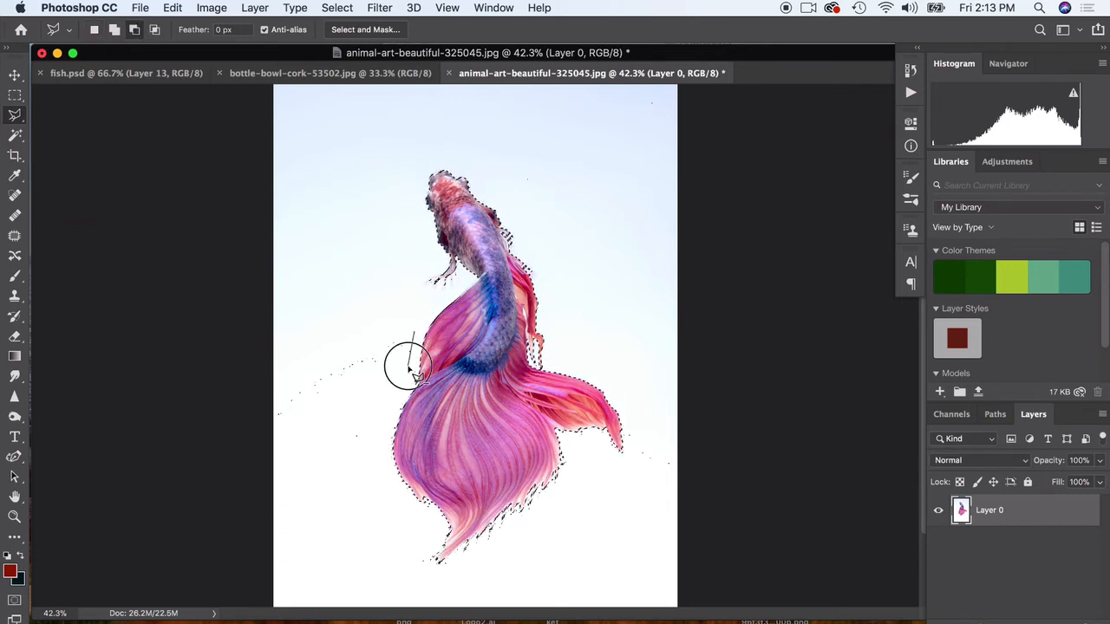
pyautogui.click(231, 479)
pyautogui.click(245, 297)
pyautogui.doubleClick(385, 315)
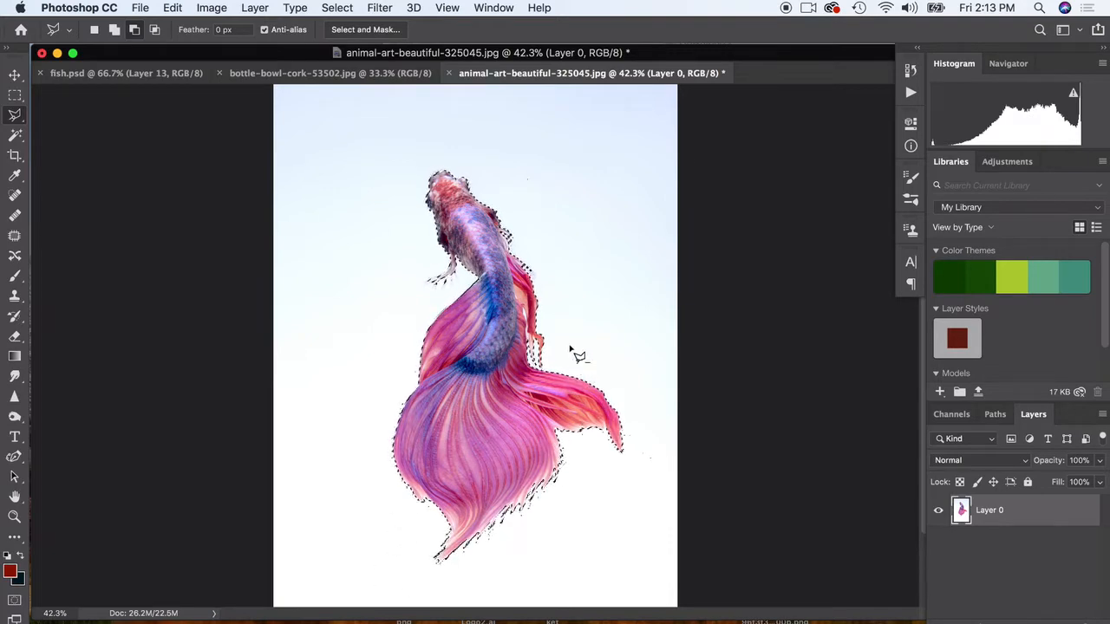
# Step: Add the missing edges around the fish's eye and the tip of its head to the selection
pyautogui.scroll(5, 441, 185)
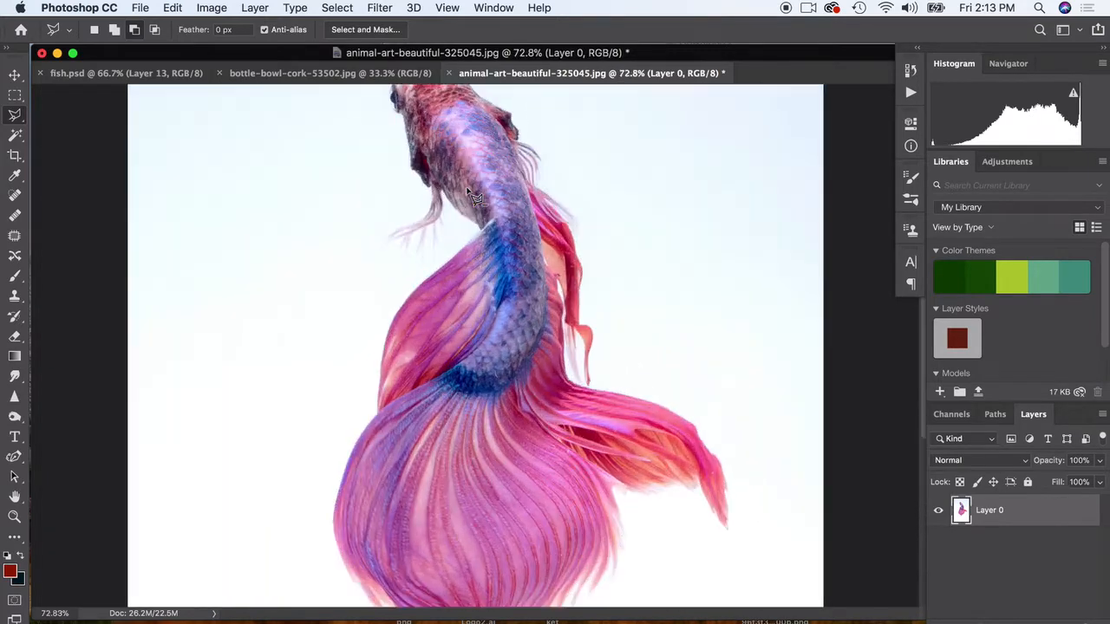
pyautogui.scroll(3, 436, 326)
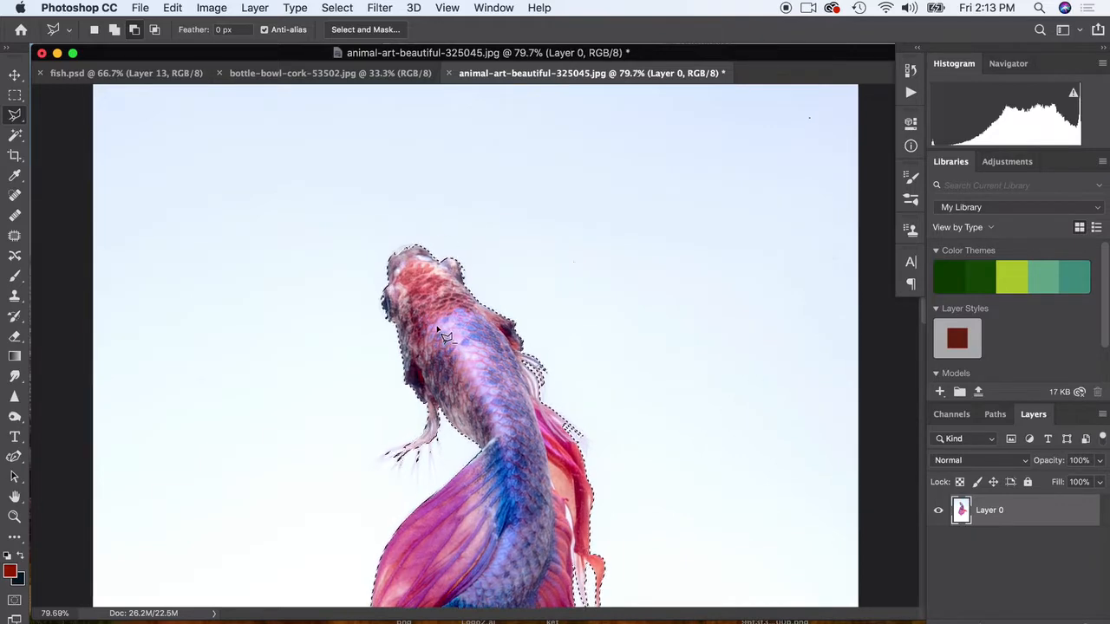
pyautogui.scroll(1, 438, 329)
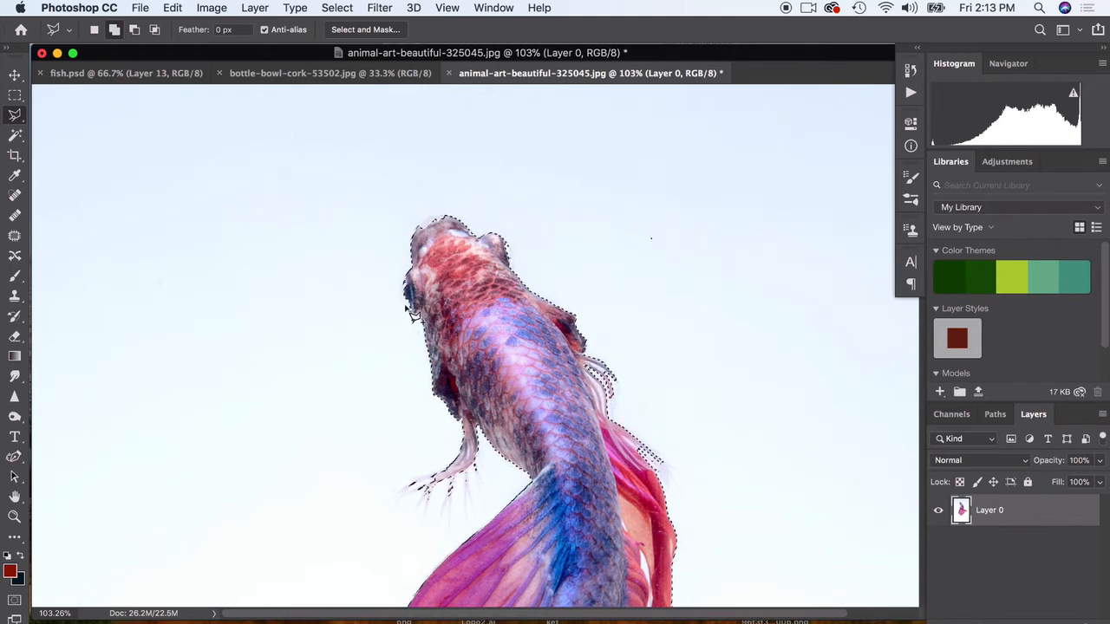
pyautogui.moveTo(405, 288); pyautogui.dragTo(411, 310)
pyautogui.click(418, 227)
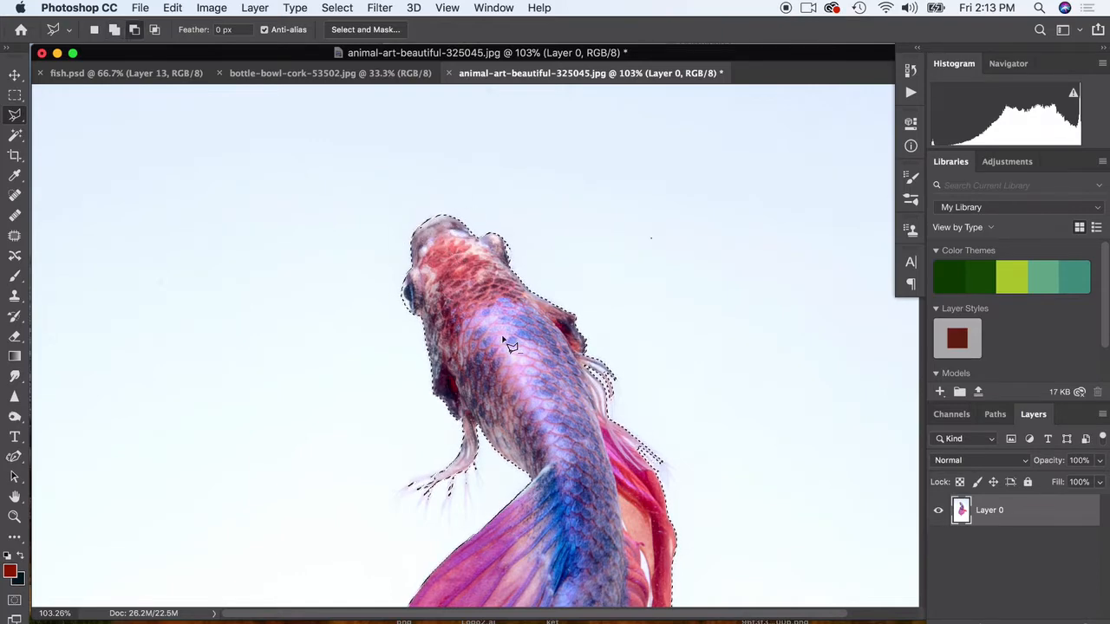
# Step: Refine the fish selection in Select and Mask with Smooth 11, Feather 0.5 px and Shift Edge -13%
pyautogui.scroll(-5, 531, 399)
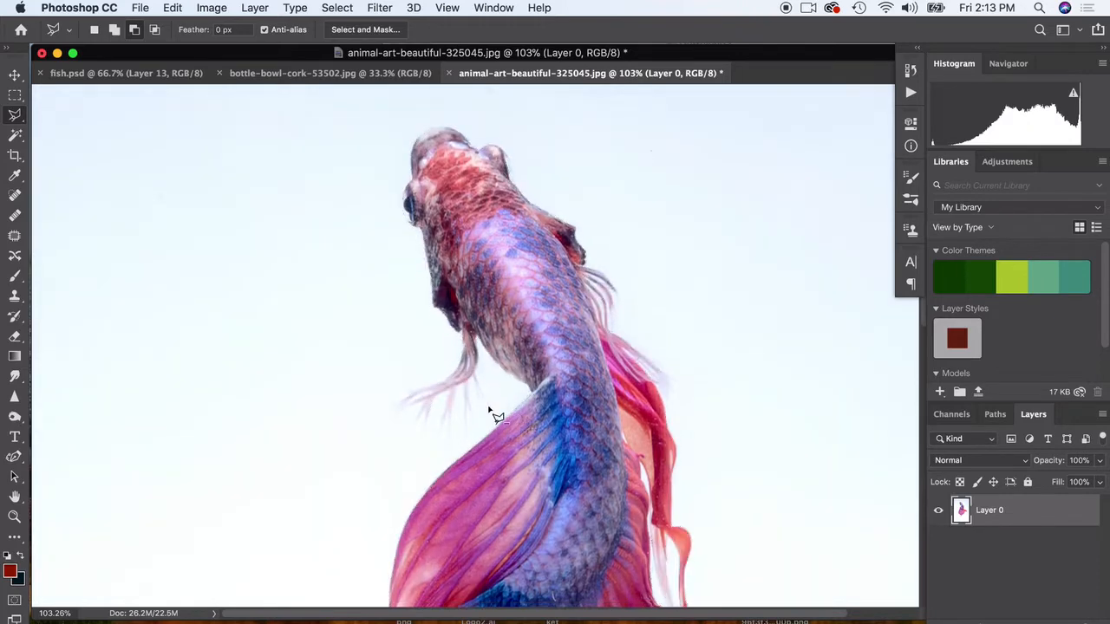
pyautogui.scroll(-2, 488, 412)
pyautogui.press('alt')
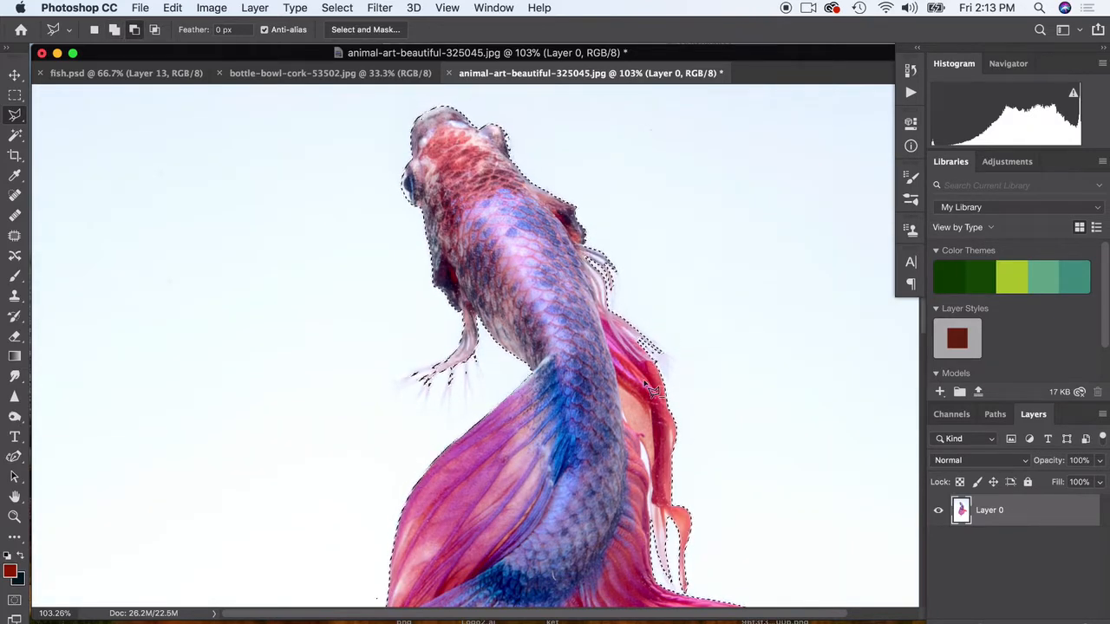
pyautogui.scroll(-20, 663, 390)
pyautogui.scroll(-5, 656, 379)
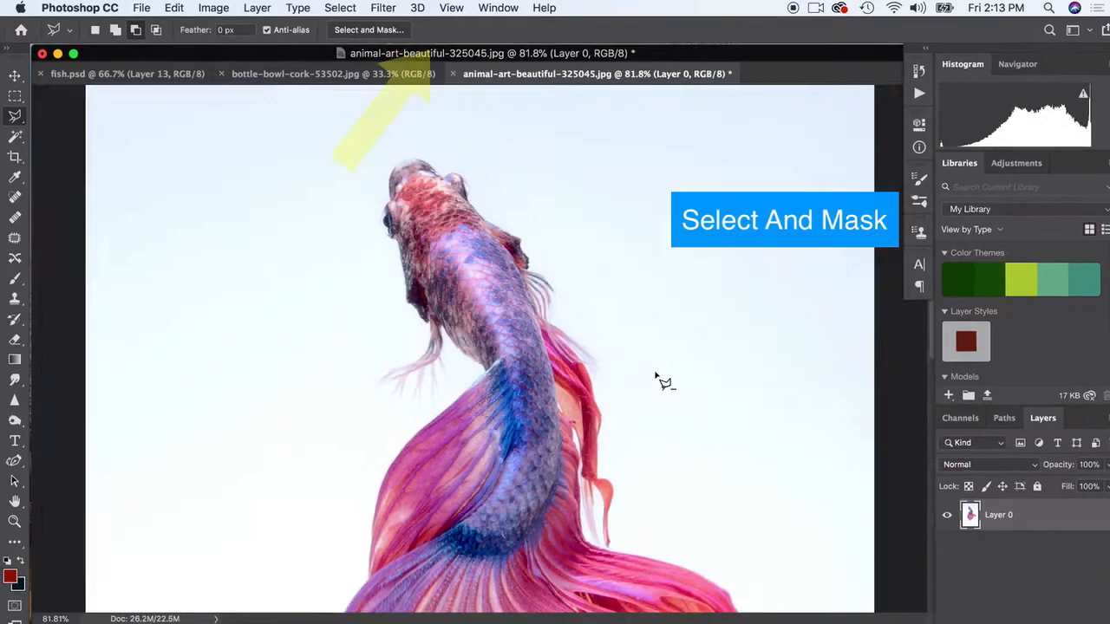
pyautogui.scroll(-6, 656, 377)
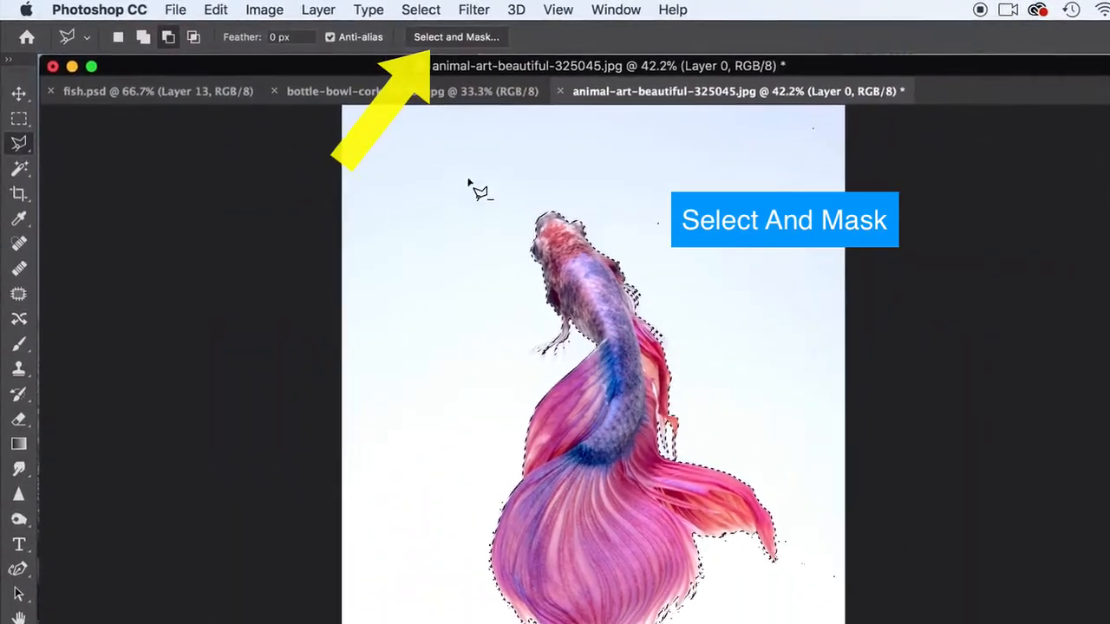
pyautogui.click(457, 36)
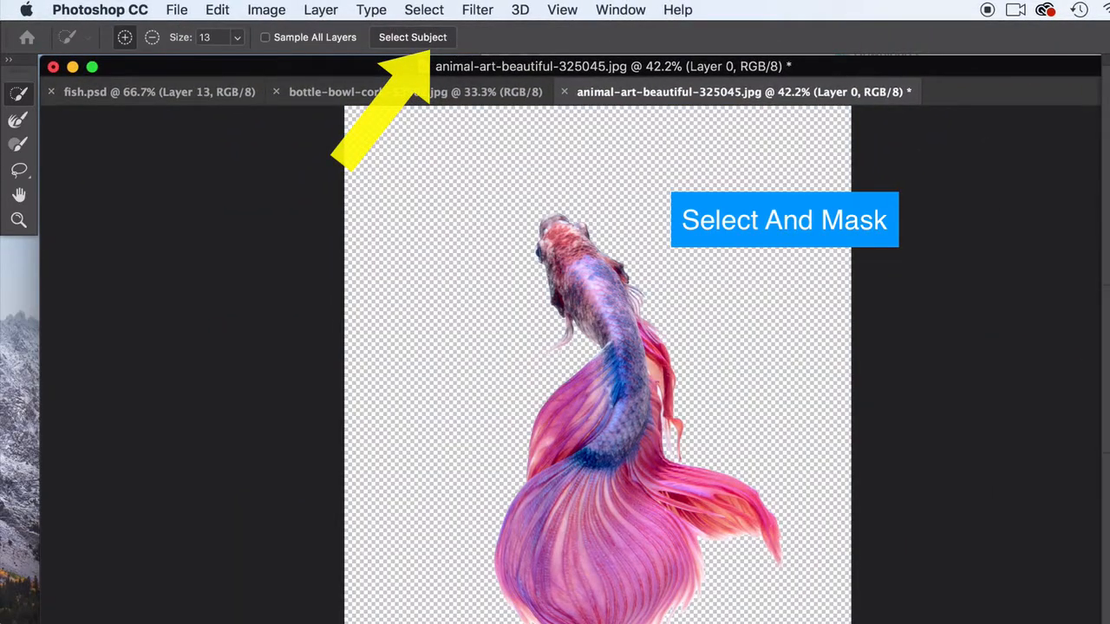
pyautogui.moveTo(860, 383); pyautogui.dragTo(884, 382)
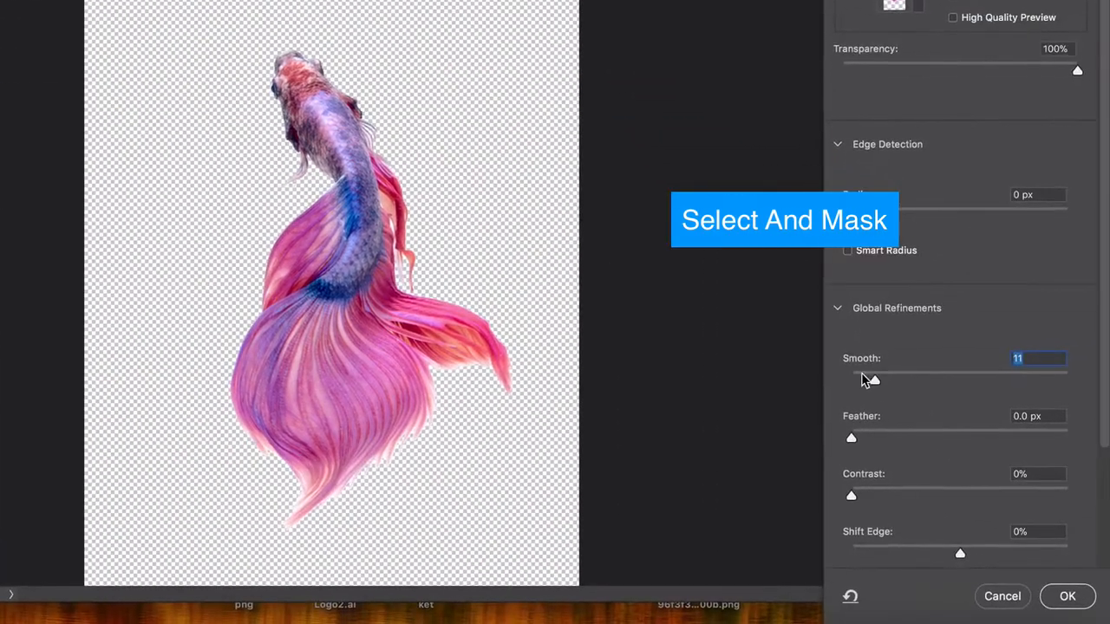
pyautogui.moveTo(854, 442); pyautogui.dragTo(861, 440)
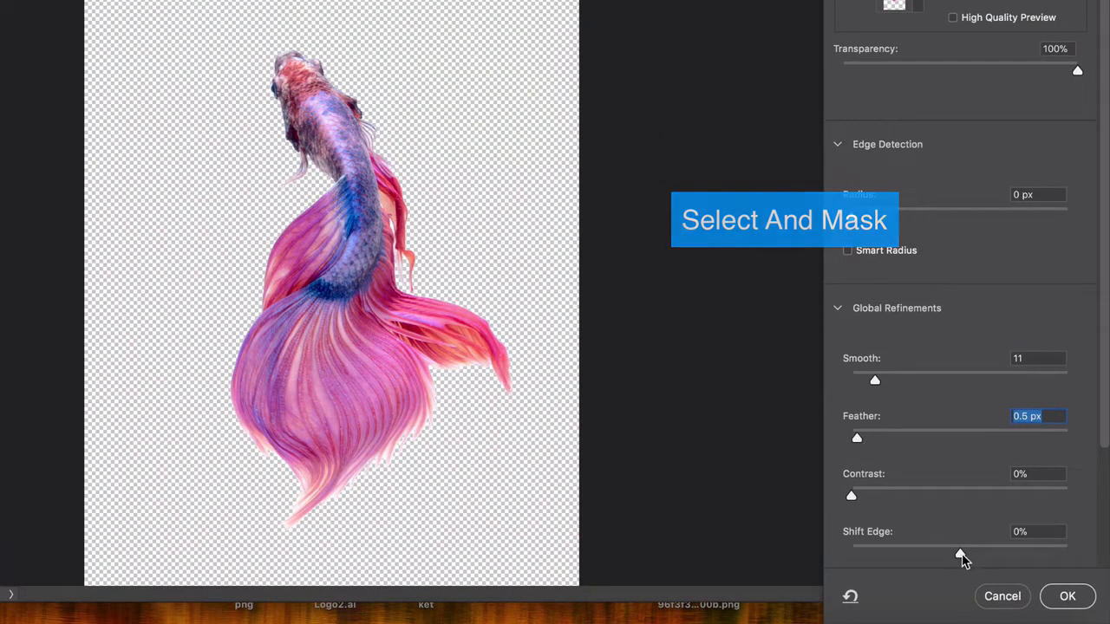
pyautogui.moveTo(959, 553); pyautogui.dragTo(948, 557)
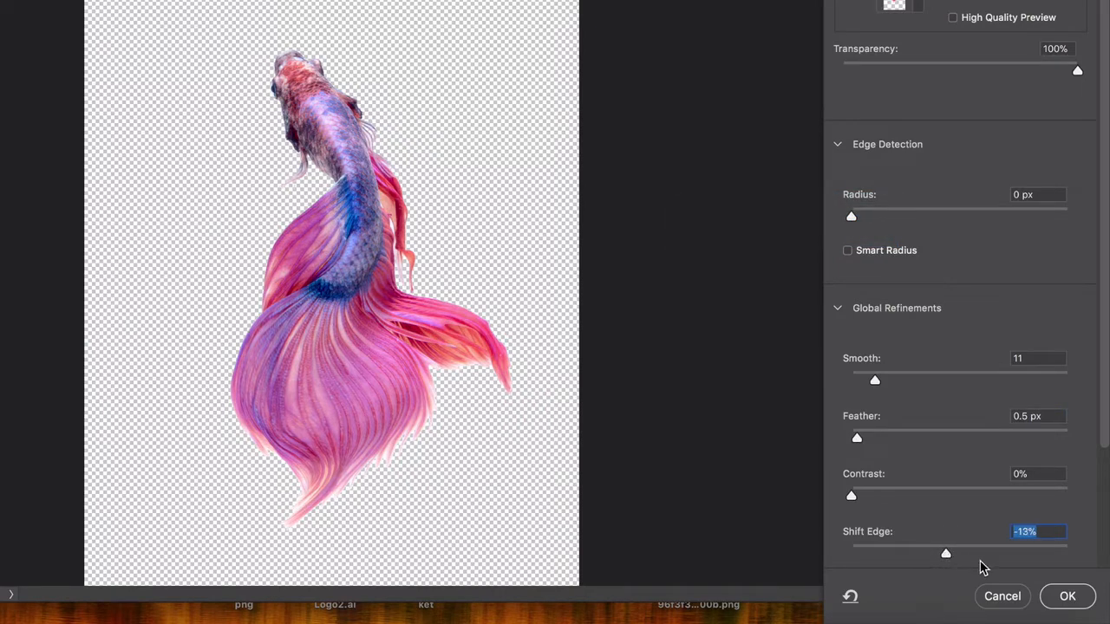
pyautogui.click(1067, 596)
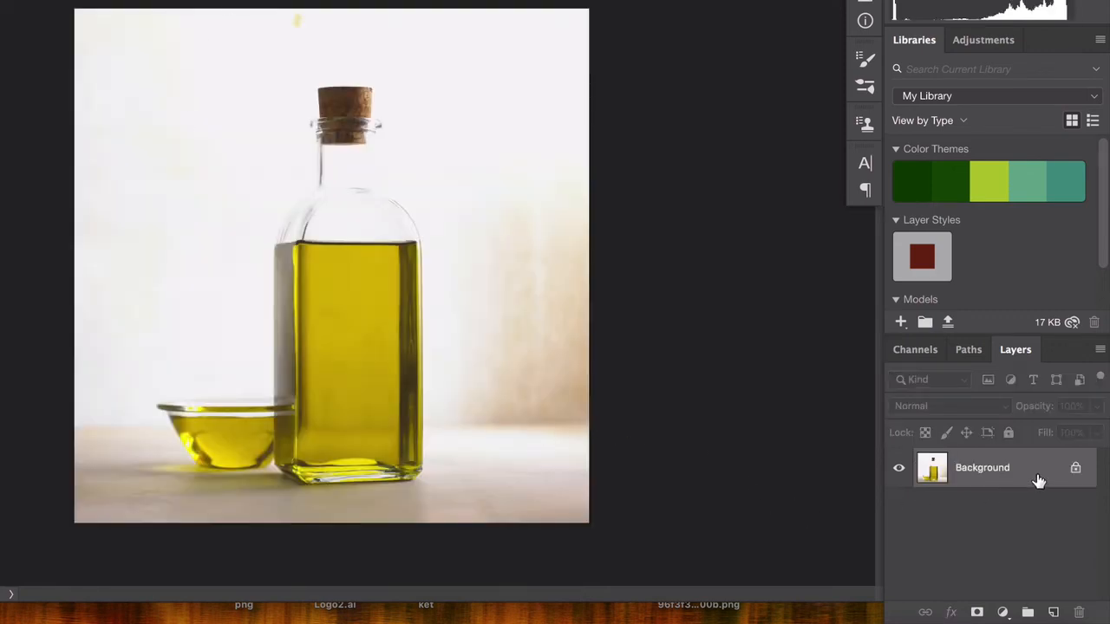
# Step: Convert the bottle image's locked Background into a regular layer named Layer 0
pyautogui.doubleClick(1039, 480)
pyautogui.click(590, 183)
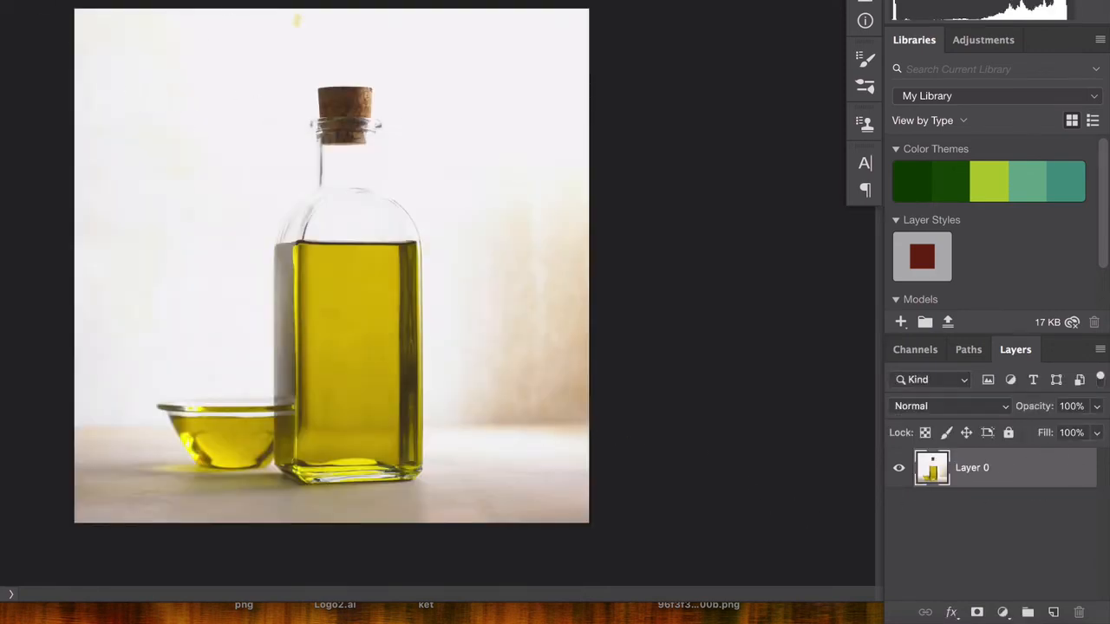
# Step: Check the bottle image's dimensions and resolution in Image Size without changing them
pyautogui.click(12, 0)
pyautogui.click(41, 2)
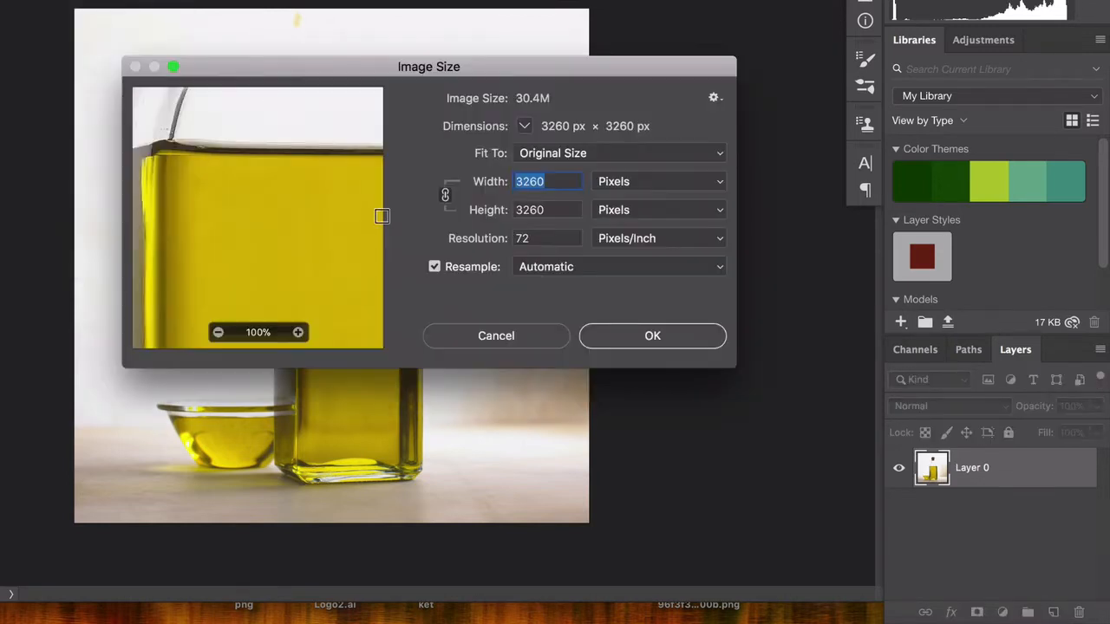
pyautogui.click(496, 337)
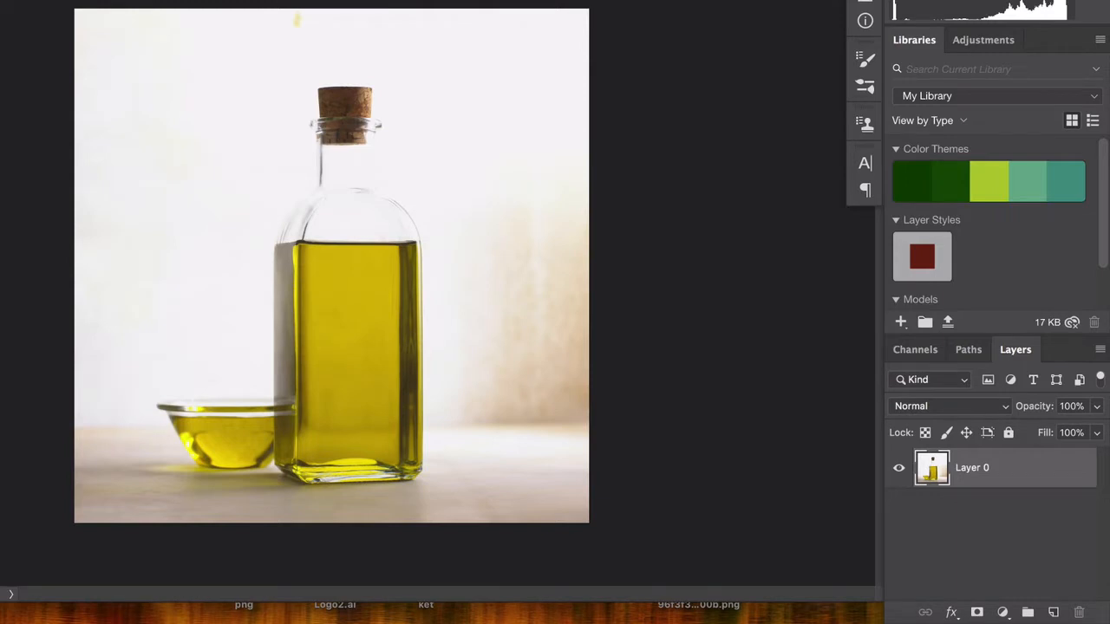
# Step: Paste the cut-out fish into the bottle image, scale it down and position it inside the bottle's oil
pyautogui.press('super+plus')
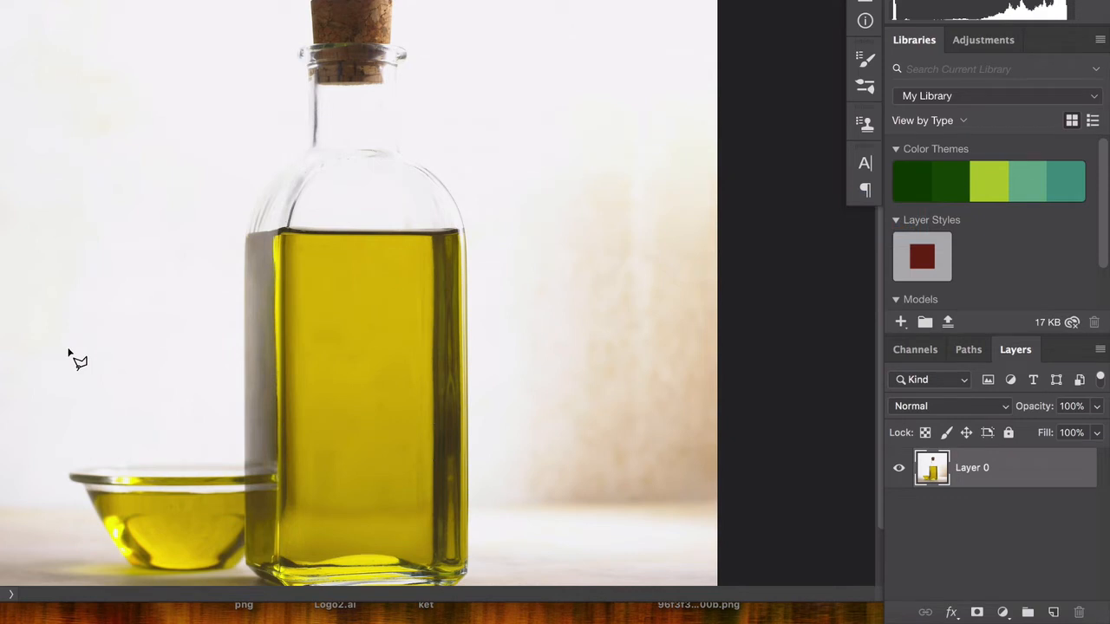
pyautogui.press('super+minus')
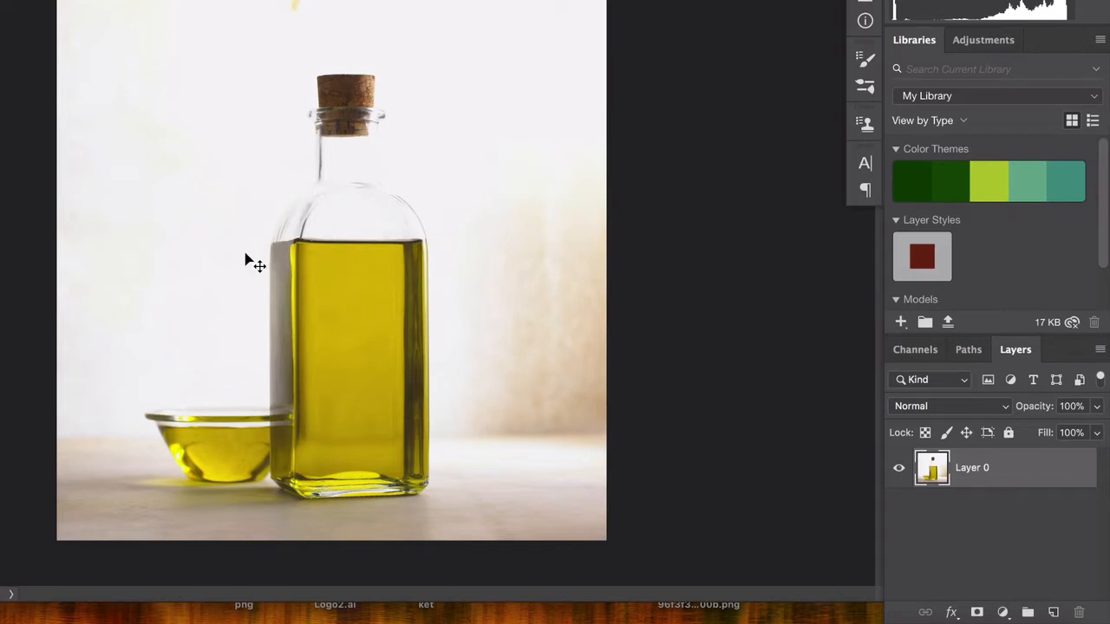
pyautogui.hotkey('ctrl', 'v')
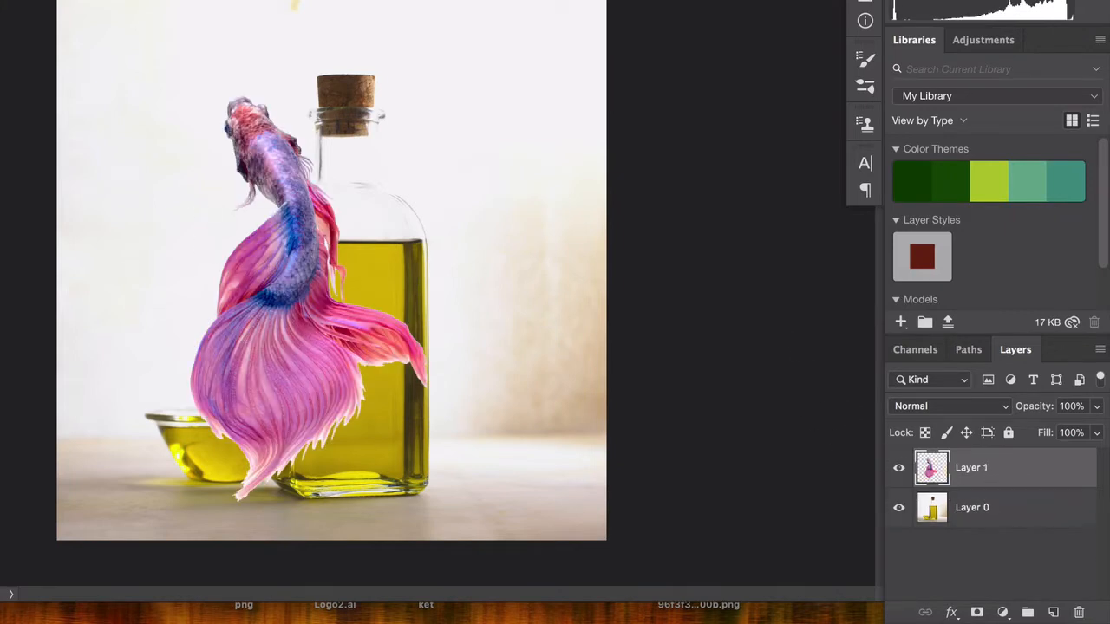
pyautogui.hotkey('ctrl', 't')
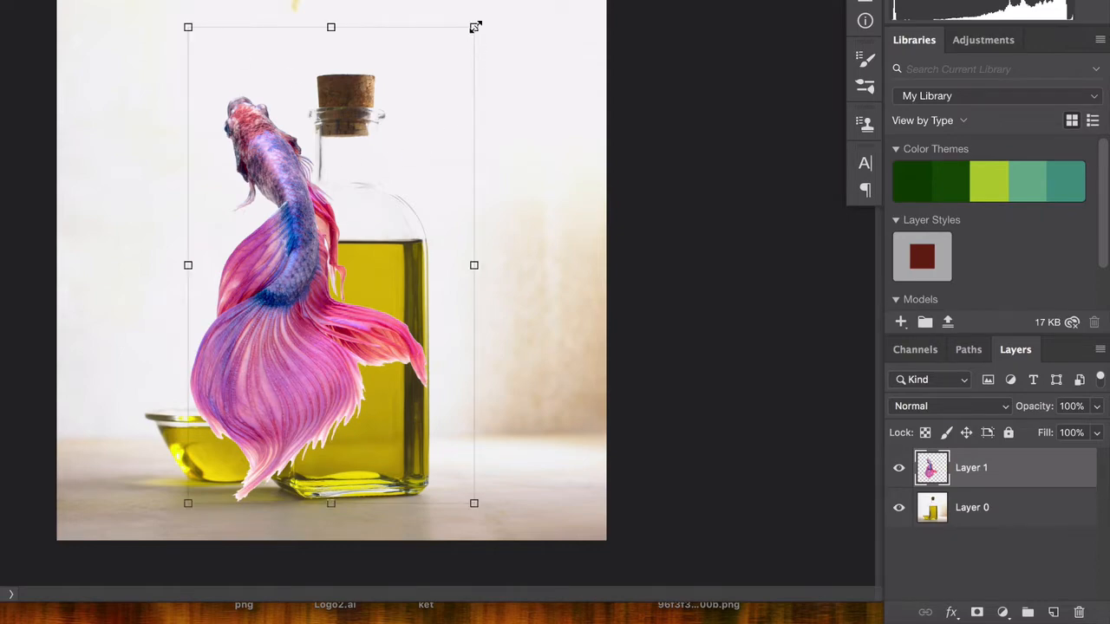
pyautogui.moveTo(475, 27); pyautogui.dragTo(312, 275)
pyautogui.moveTo(252, 339); pyautogui.dragTo(377, 320)
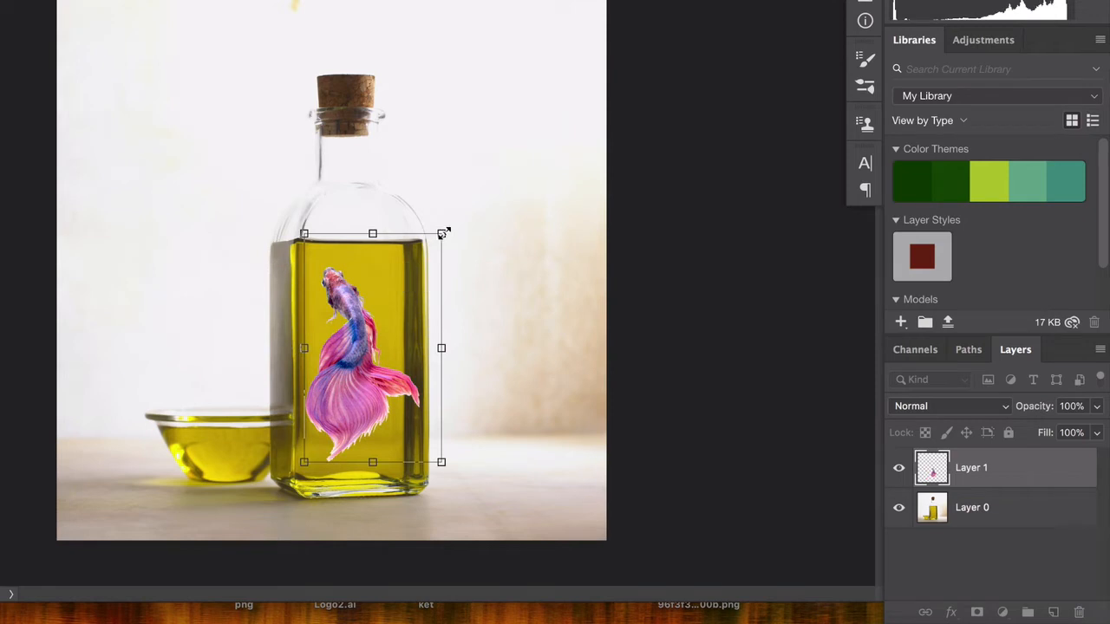
pyautogui.moveTo(443, 234); pyautogui.dragTo(425, 255)
pyautogui.moveTo(346, 337)
pyautogui.mouseDown()
pyautogui.moveTo(358, 337)
pyautogui.moveTo(348, 334)
pyautogui.mouseUp()
pyautogui.moveTo(426, 254); pyautogui.dragTo(425, 254)
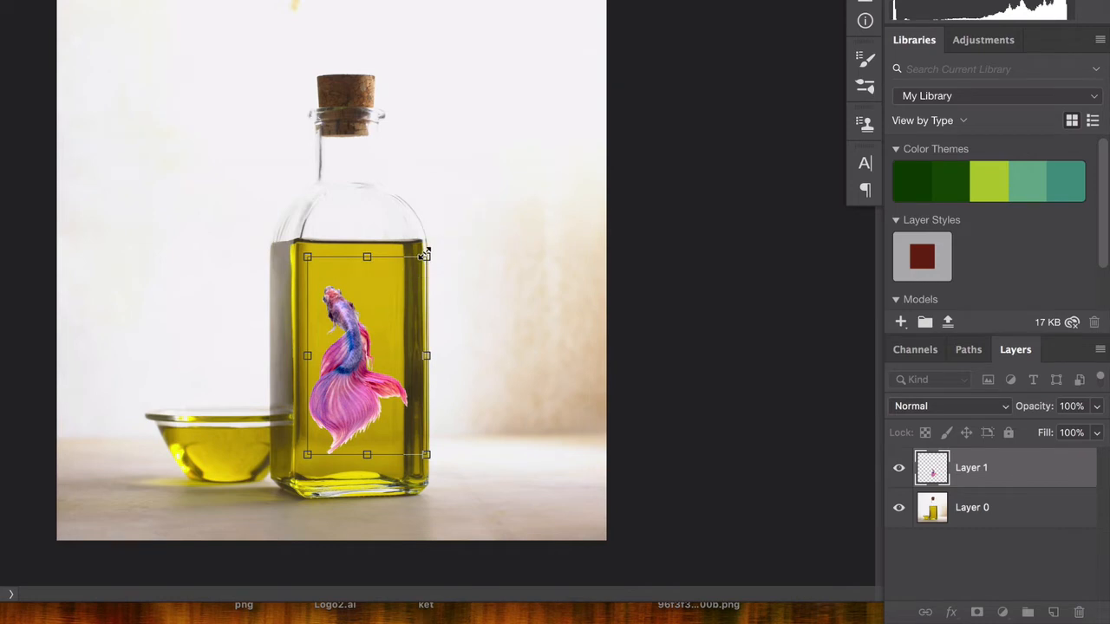
pyautogui.press('Return')
pyautogui.click(611, 403)
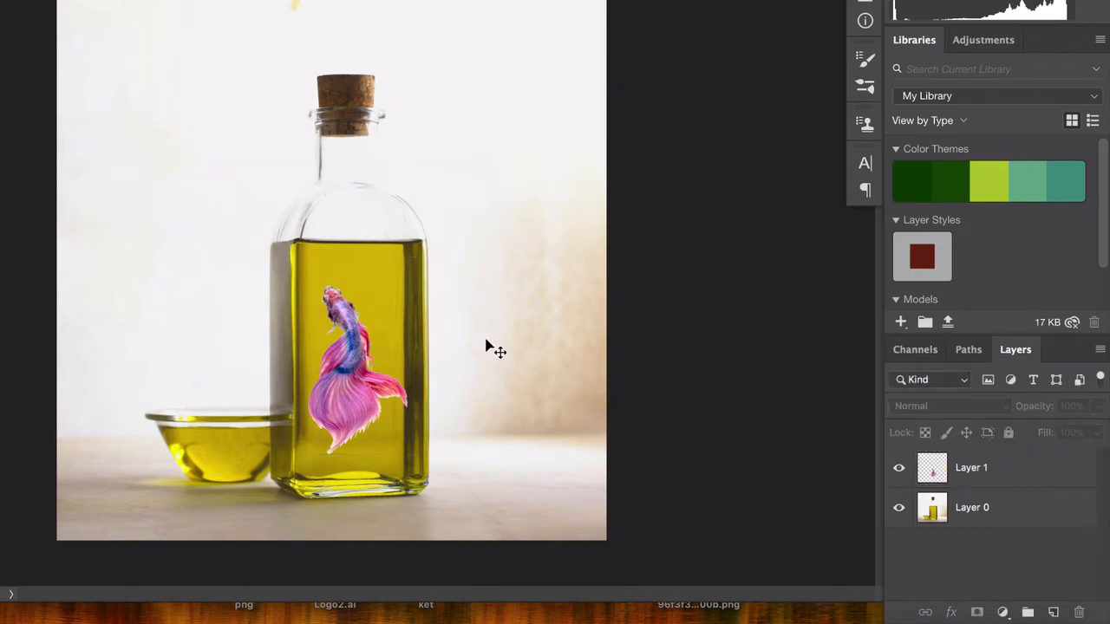
# Step: Create a new layer named "highlight" and place it above the fish layer
pyautogui.scroll(4, 389, 379)
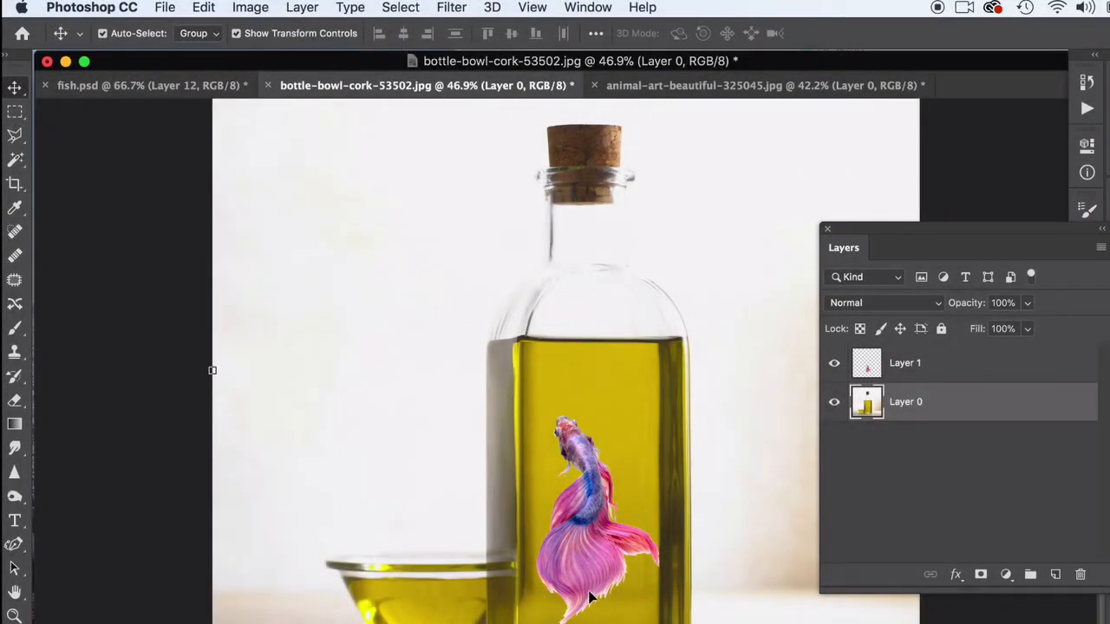
pyautogui.click(1055, 574)
pyautogui.doubleClick(902, 403)
pyautogui.write('h')
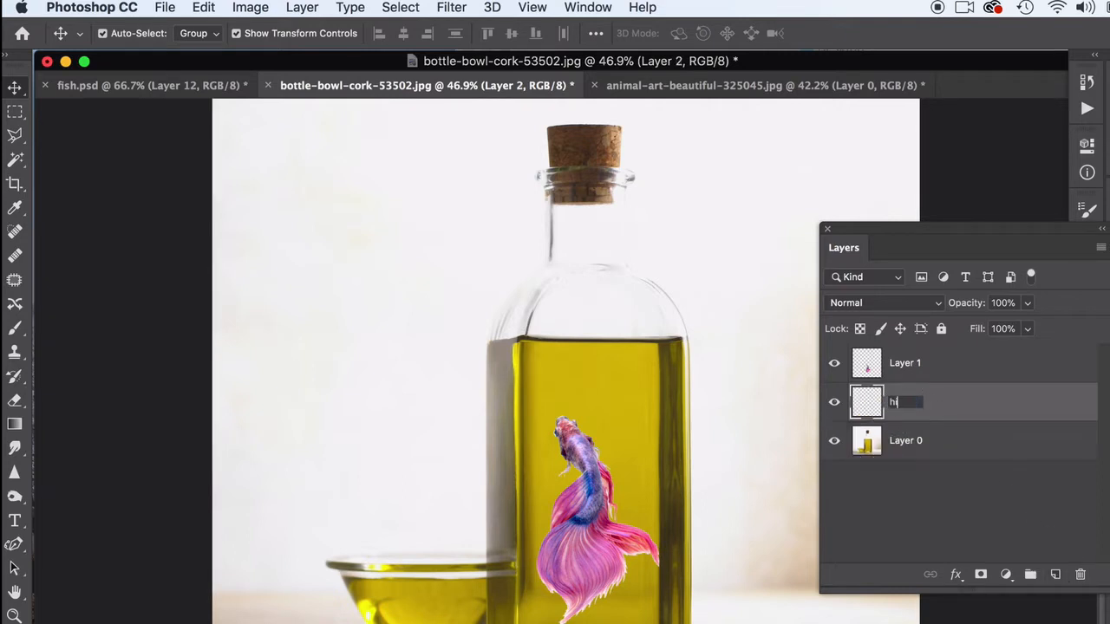
pyautogui.write('ighlight')
pyautogui.press('Return')
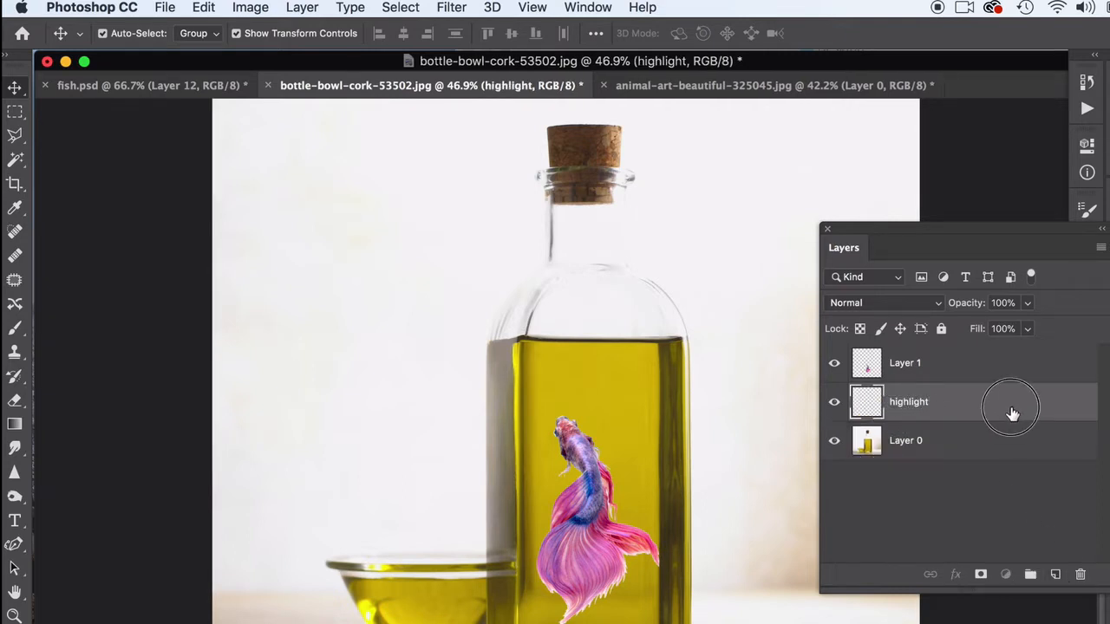
pyautogui.moveTo(1011, 413); pyautogui.dragTo(871, 369)
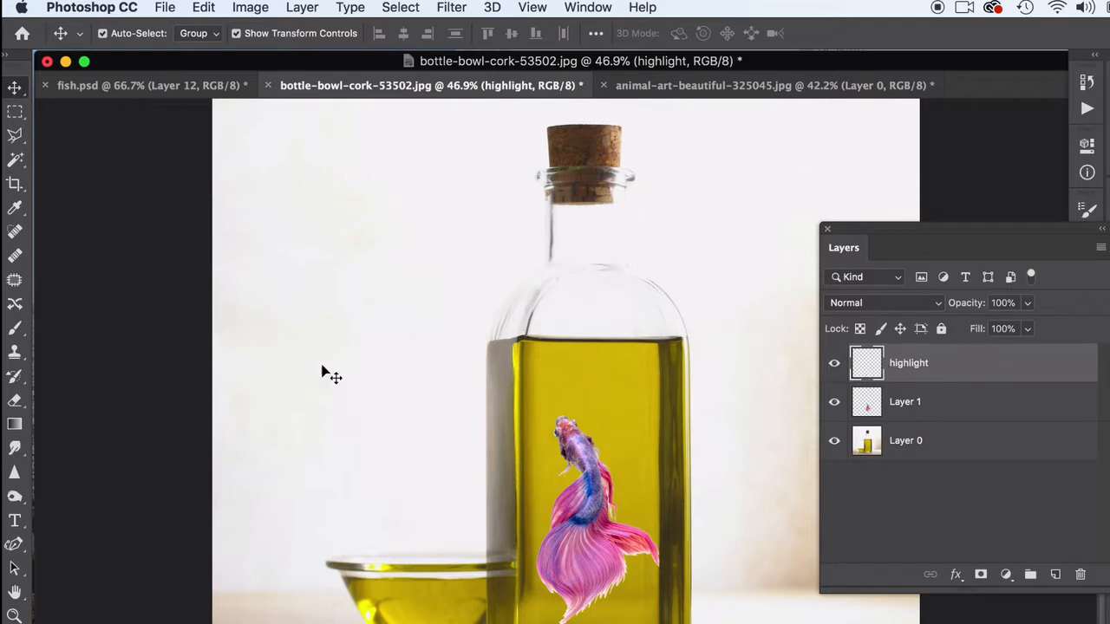
# Step: Paint a white vertical streak down the bottle's oil on the highlight layer with a 201 px Soft Round brush
pyautogui.click(13, 333)
pyautogui.click(82, 327)
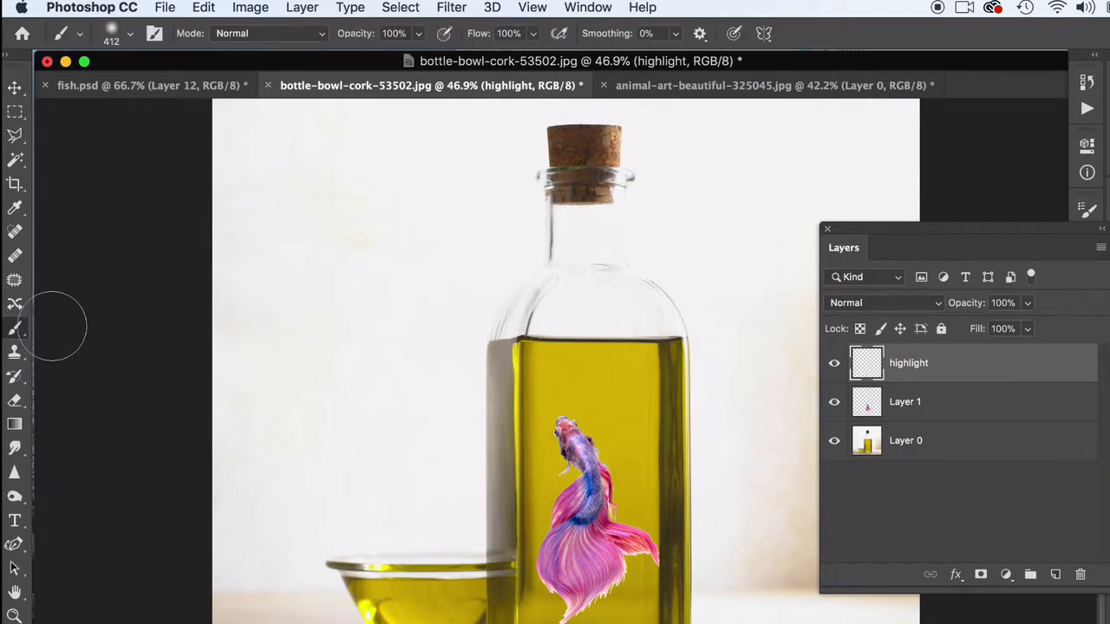
pyautogui.click(131, 35)
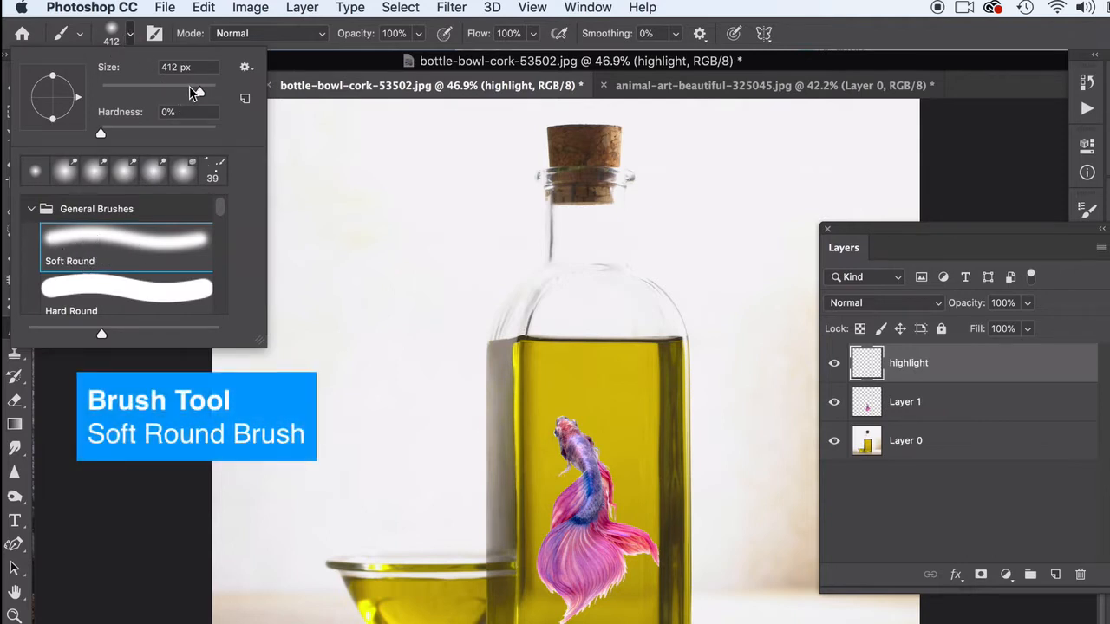
pyautogui.moveTo(196, 92); pyautogui.dragTo(188, 93)
pyautogui.click(165, 32)
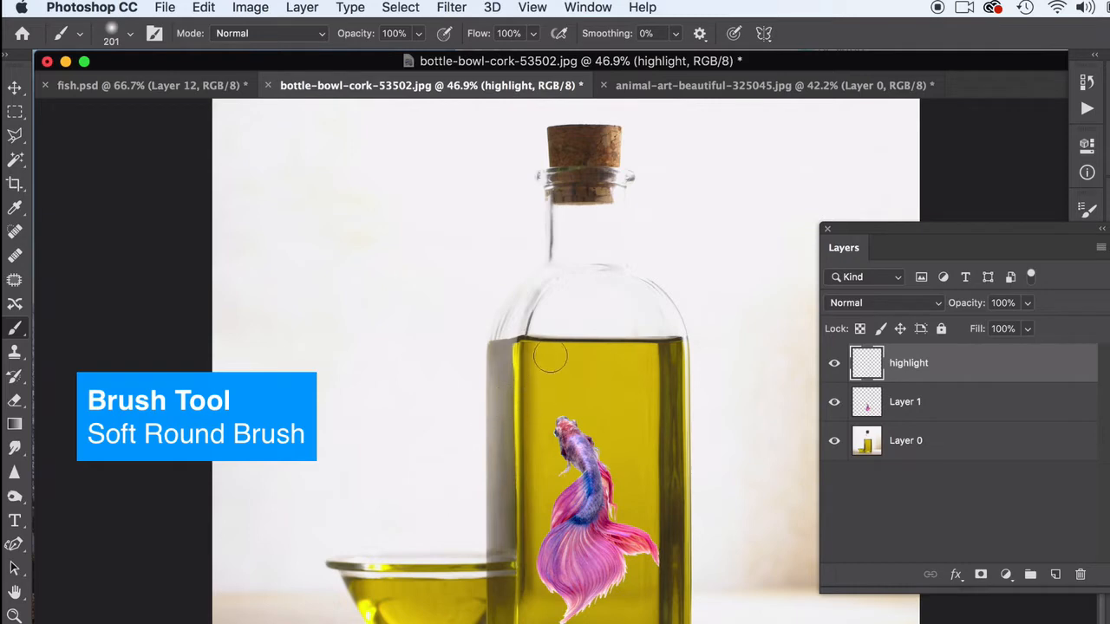
pyautogui.moveTo(551, 352); pyautogui.dragTo(560, 541)
pyautogui.moveTo(558, 442); pyautogui.dragTo(564, 531)
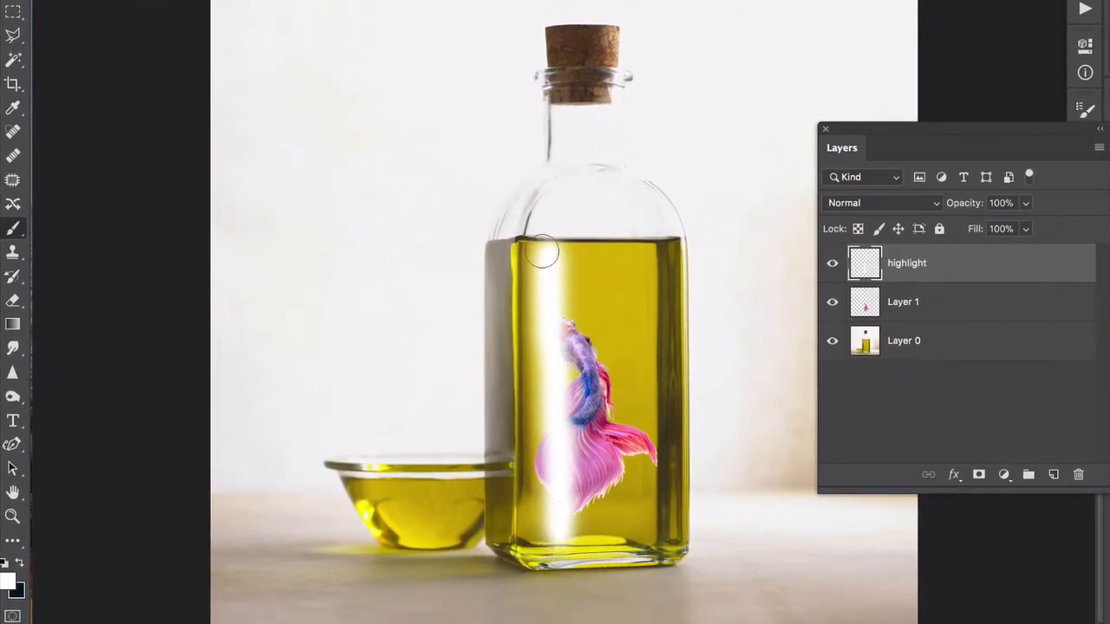
# Step: Set the highlight layer's blend mode to Soft Light and shift the white streak slightly
pyautogui.click(884, 204)
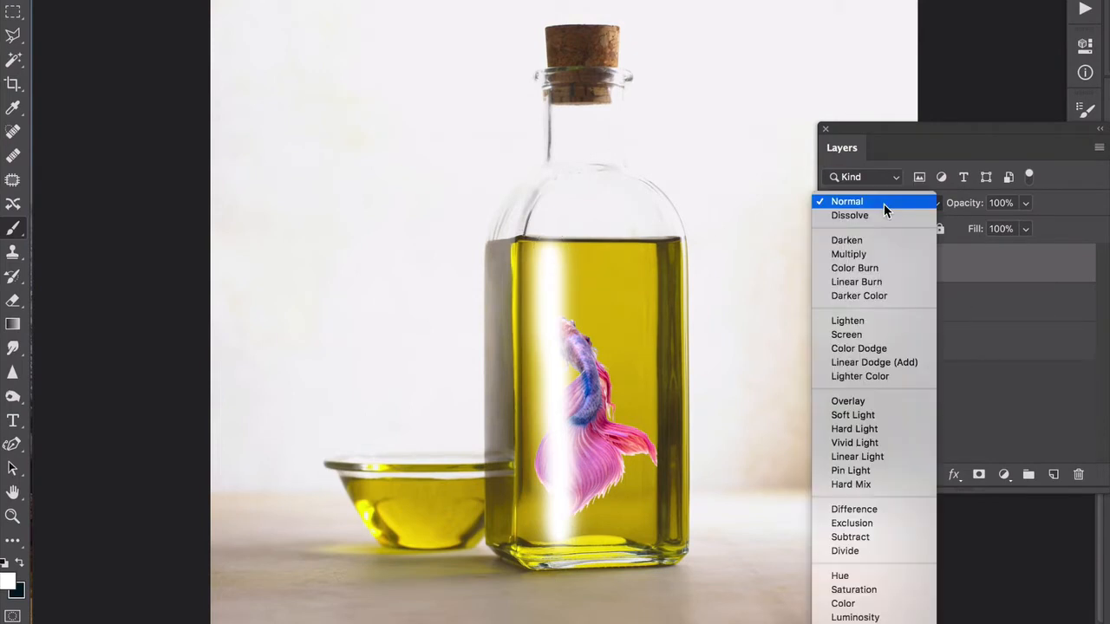
pyautogui.click(863, 416)
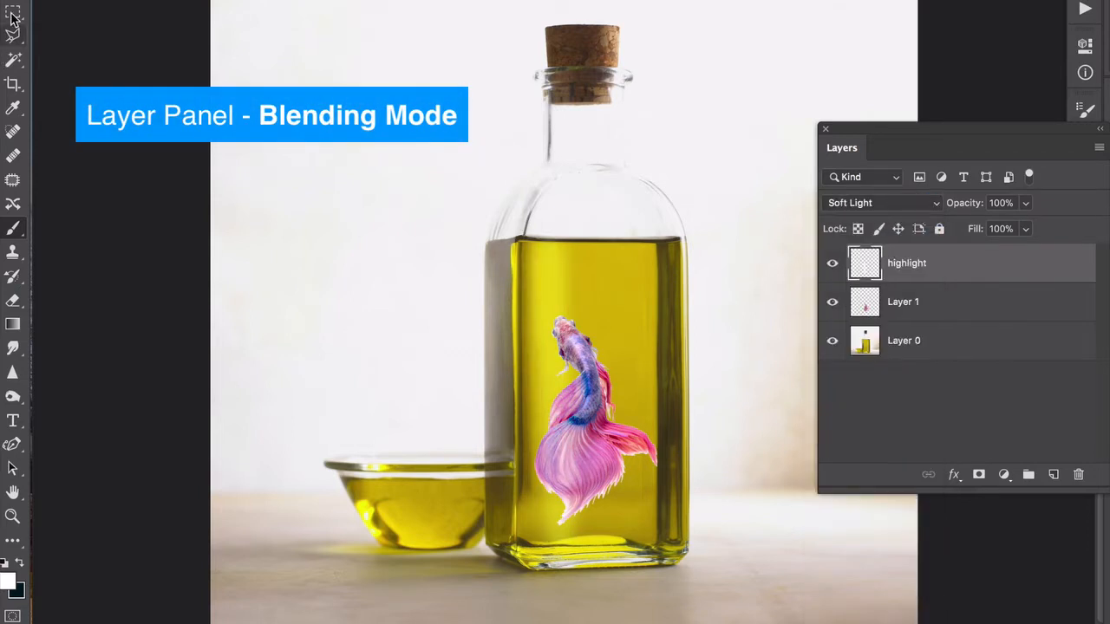
pyautogui.moveTo(559, 313); pyautogui.dragTo(565, 322)
pyautogui.hotkey('ctrl', 't')
# Step: Try the highlight layer in Normal mode with reduced opacity, and restore its opacity to 100%
pyautogui.click(869, 207)
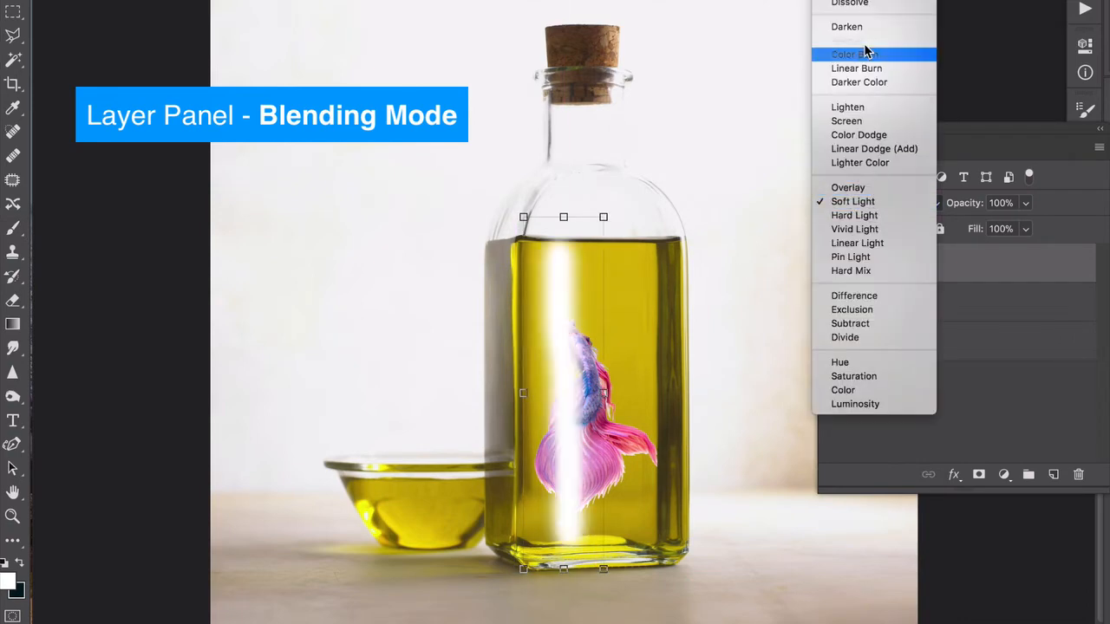
pyautogui.click(863, 10)
pyautogui.click(1026, 204)
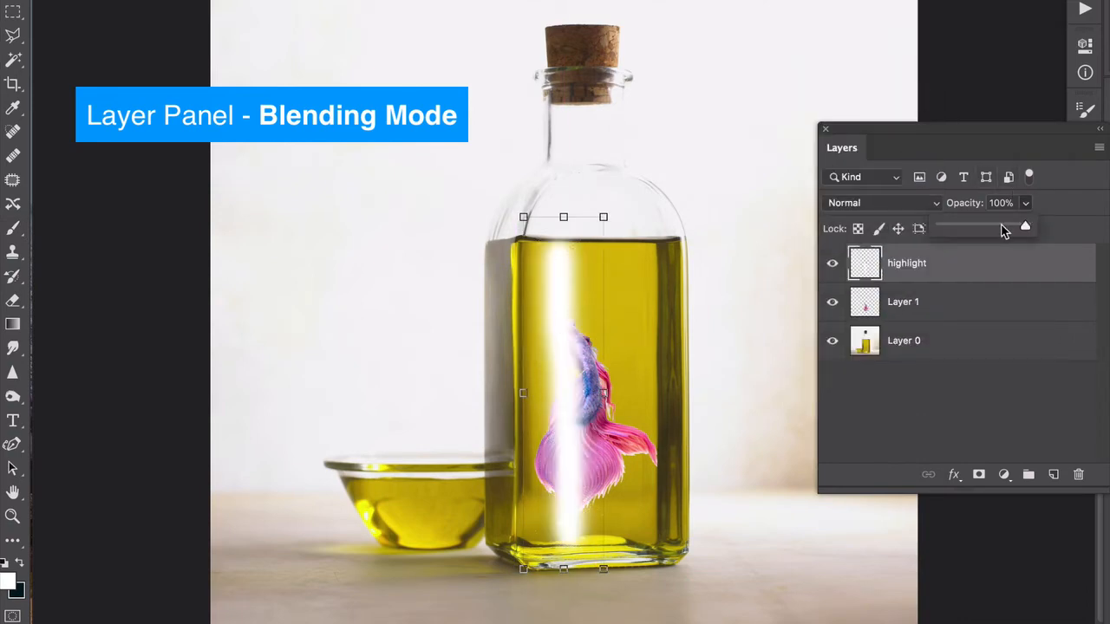
pyautogui.moveTo(1003, 225); pyautogui.dragTo(1025, 227)
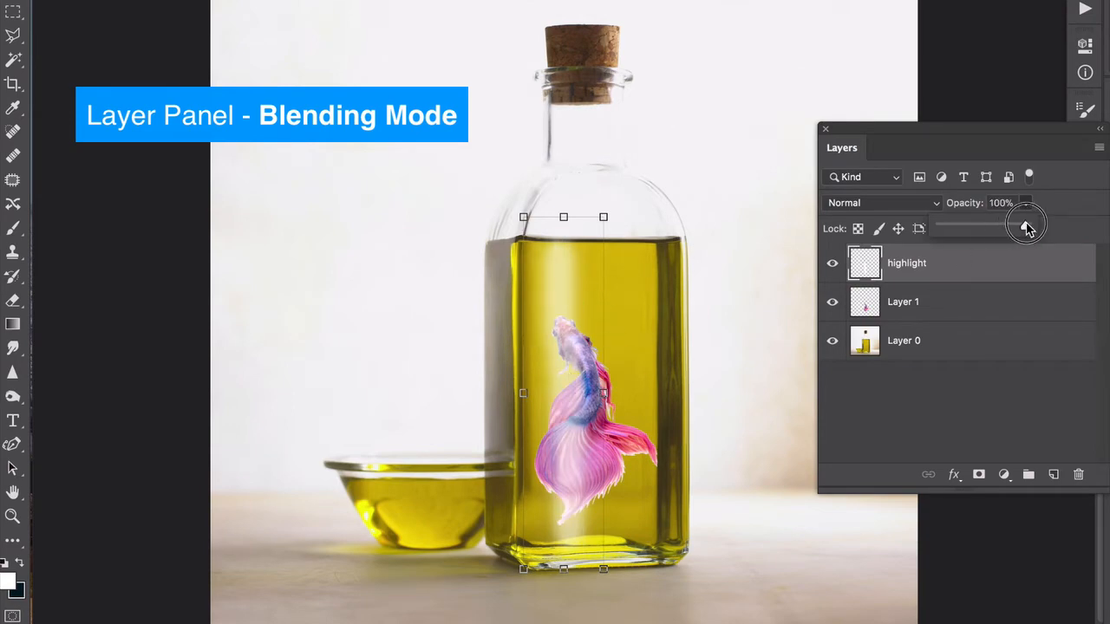
# Step: Switch the highlight layer back to Soft Light and nudge the streak into place over the fish
pyautogui.click(862, 205)
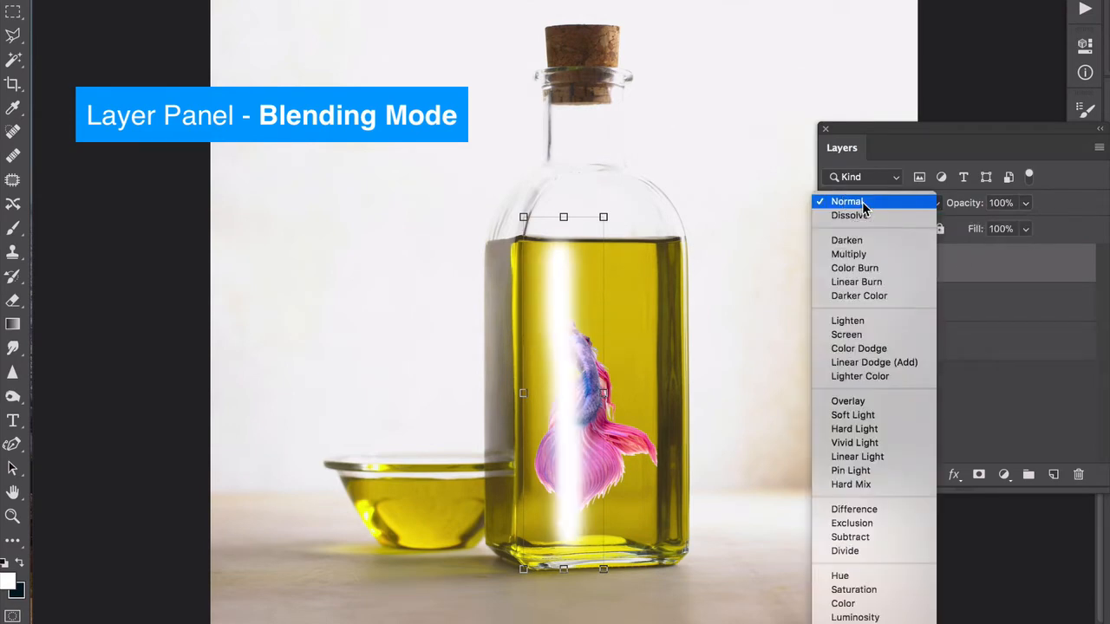
pyautogui.click(878, 415)
pyautogui.moveTo(564, 307); pyautogui.dragTo(561, 301)
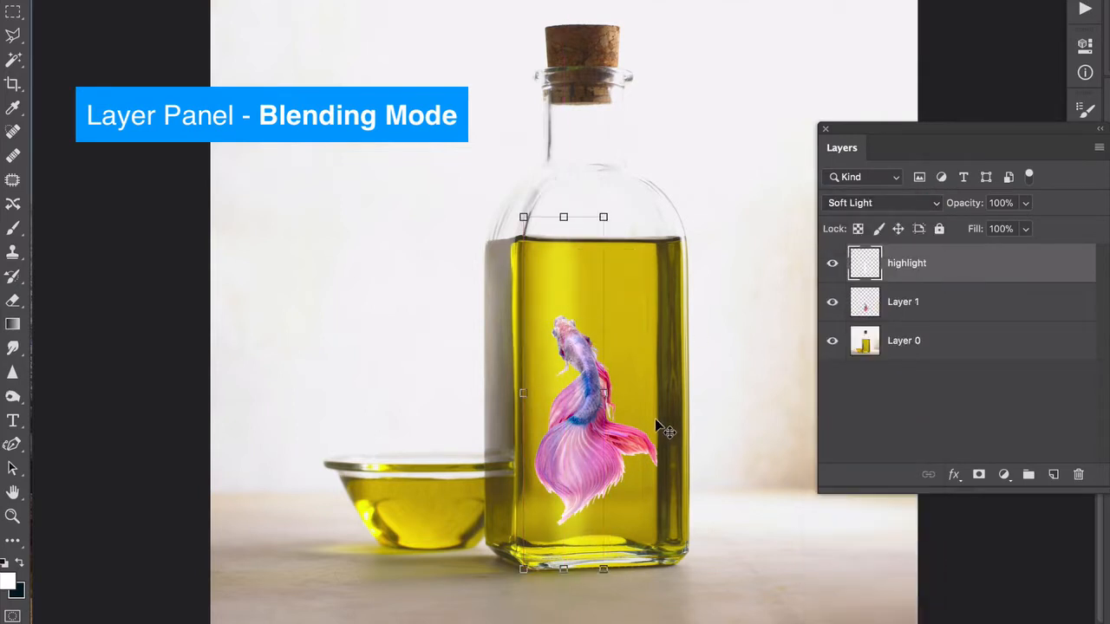
# Step: Select the bottle's Layer 0 and toggle its visibility off and on to check its content
pyautogui.click(729, 329)
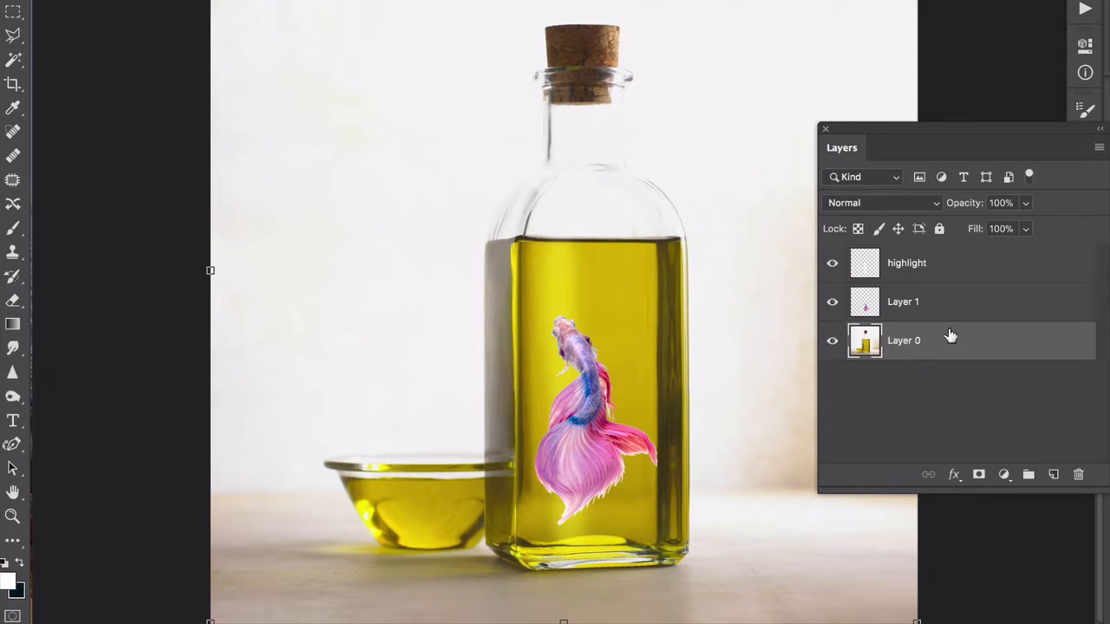
pyautogui.click(835, 343)
pyautogui.click(834, 343)
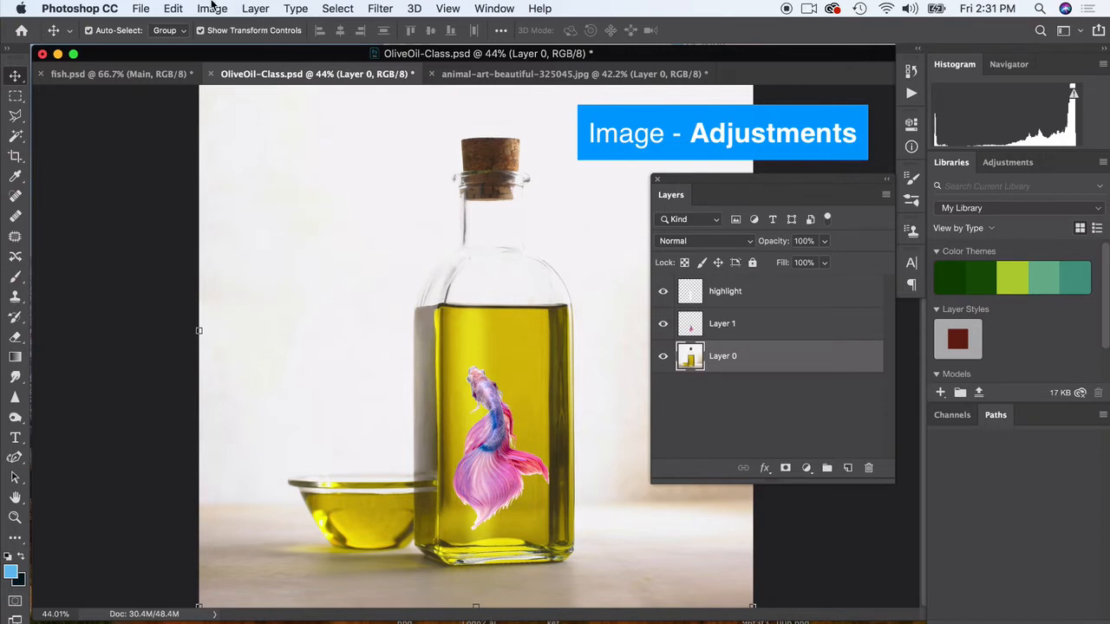
# Step: Try the Desaturate adjustment on the bottle's Layer 0 and undo it
pyautogui.click(212, 8)
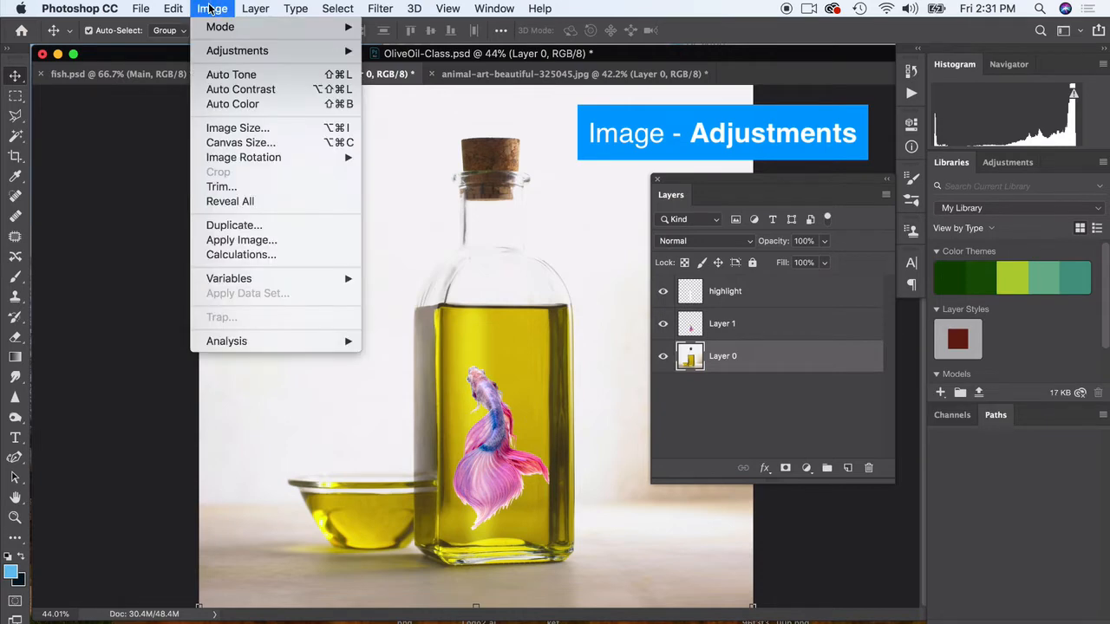
pyautogui.moveTo(217, 50)
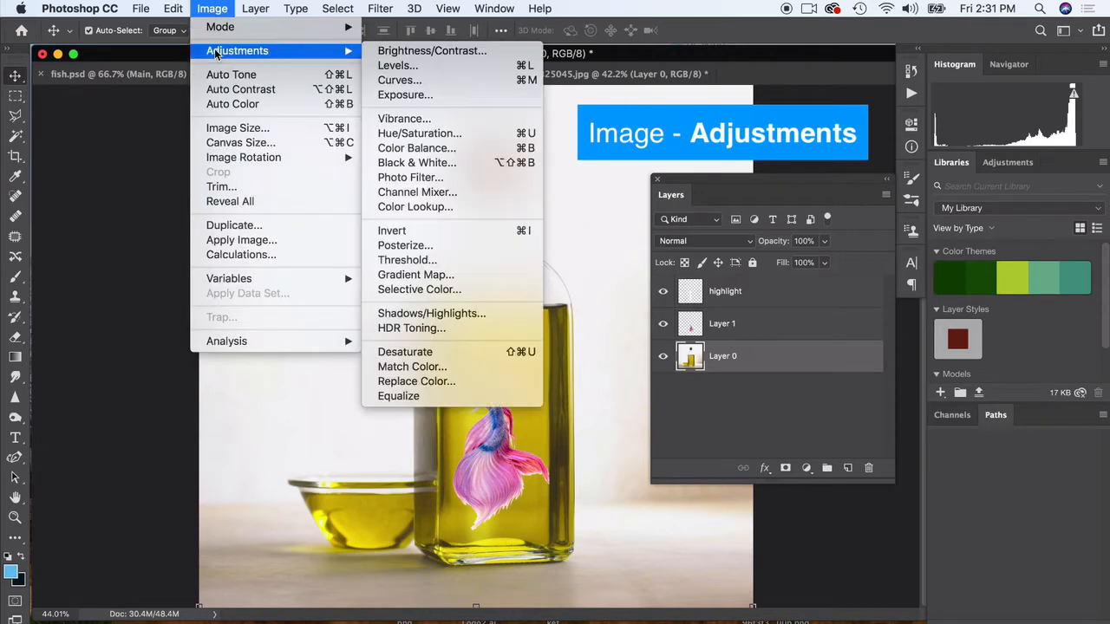
pyautogui.click(428, 350)
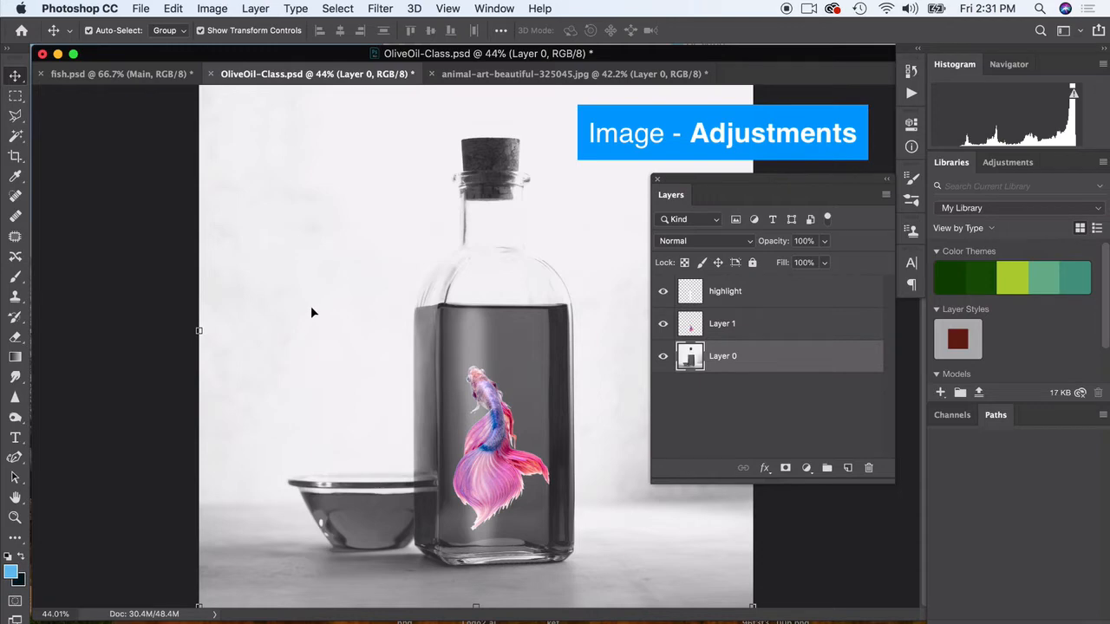
pyautogui.press('super+z')
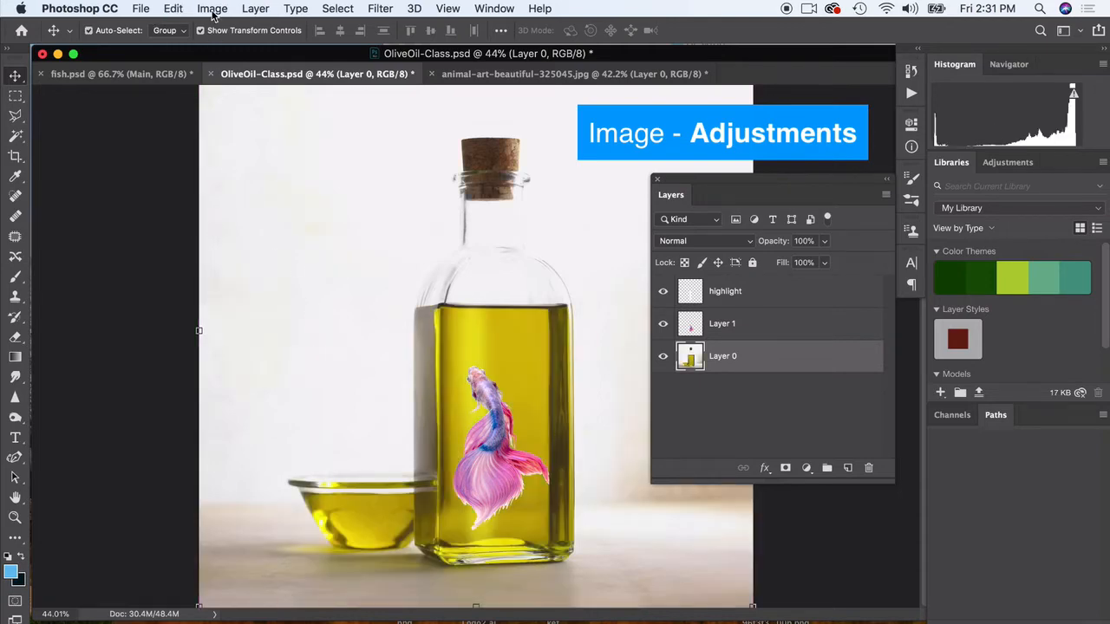
# Step: Try a Hue/Saturation adjustment with Saturation at -100 on Layer 0 and cancel it
pyautogui.click(212, 10)
pyautogui.moveTo(223, 50)
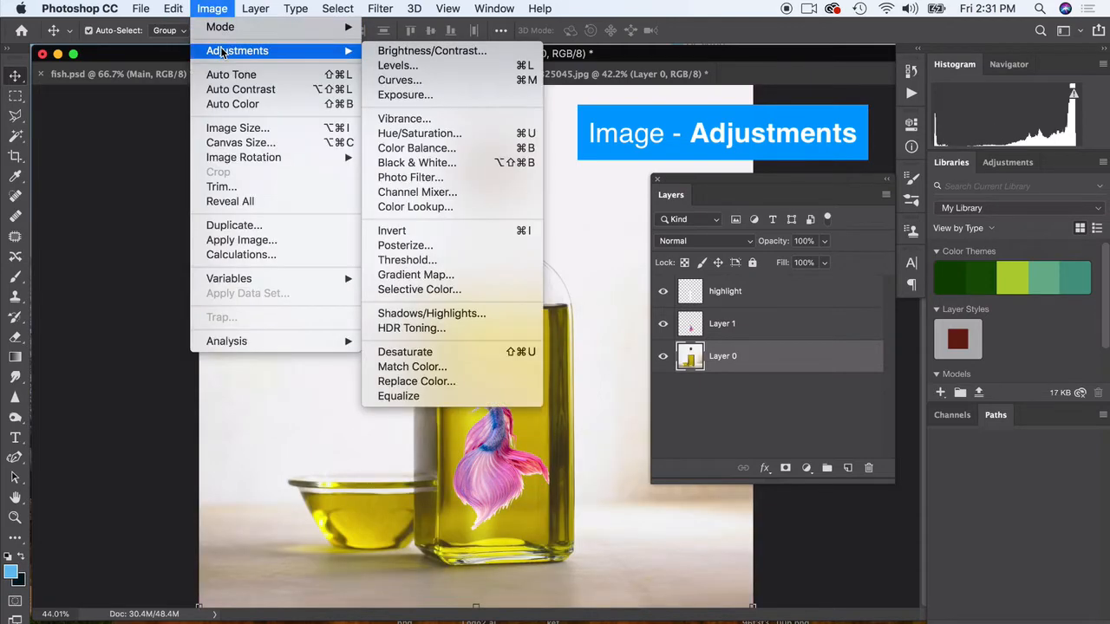
pyautogui.click(443, 135)
pyautogui.moveTo(213, 292); pyautogui.dragTo(136, 288)
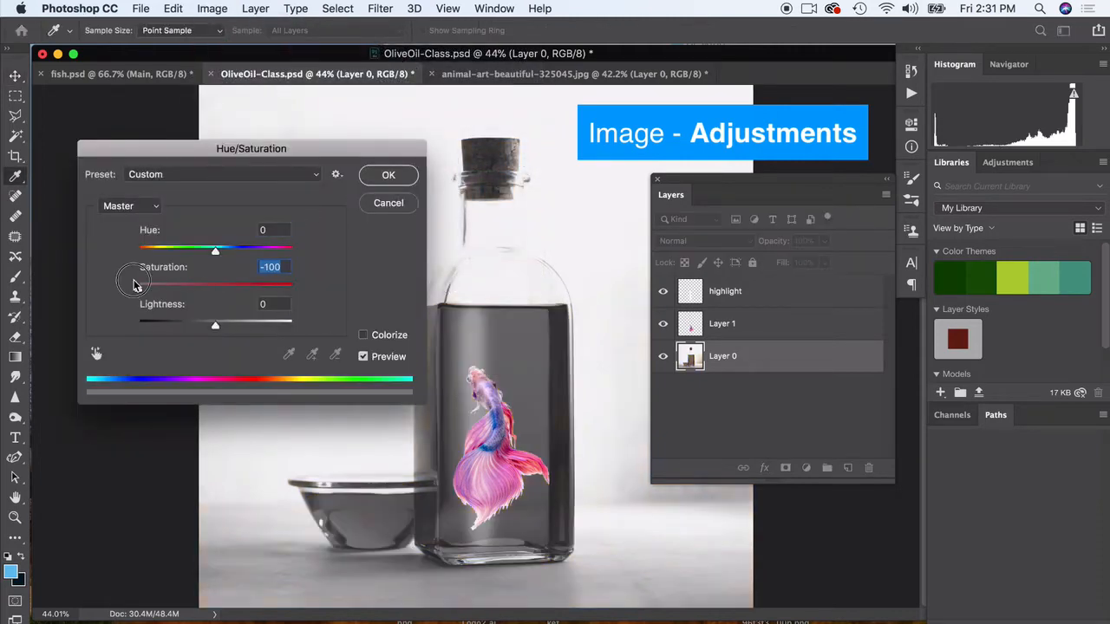
pyautogui.click(388, 203)
# Step: Remove the color from the bottle's Layer 0 with a Vibrance adjustment, setting Saturation to -100
pyautogui.click(215, 8)
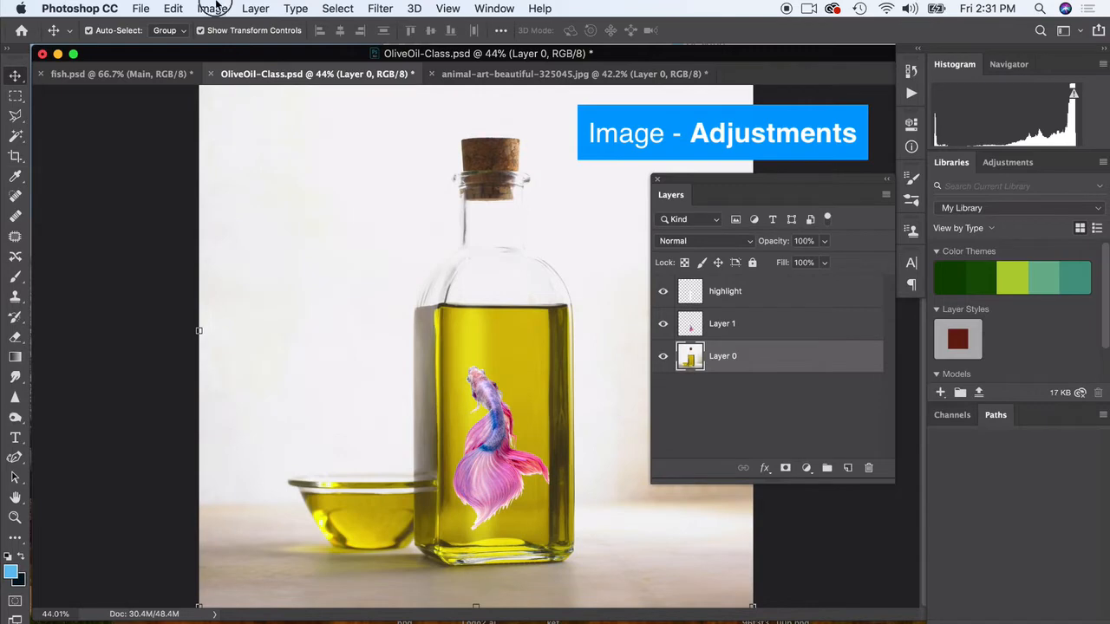
pyautogui.moveTo(234, 53)
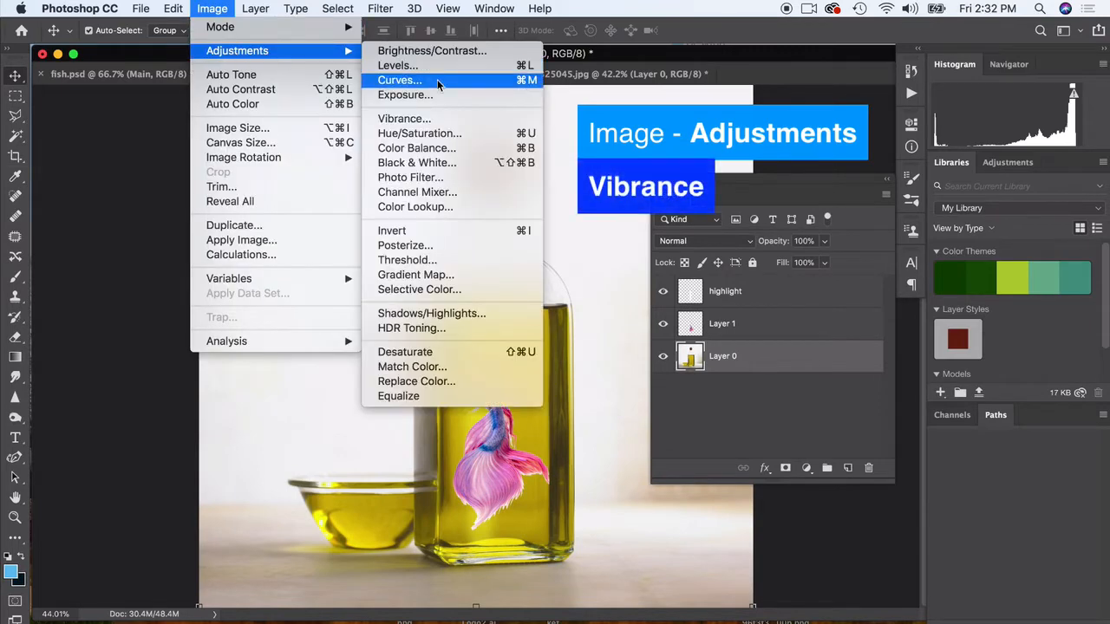
pyautogui.click(420, 121)
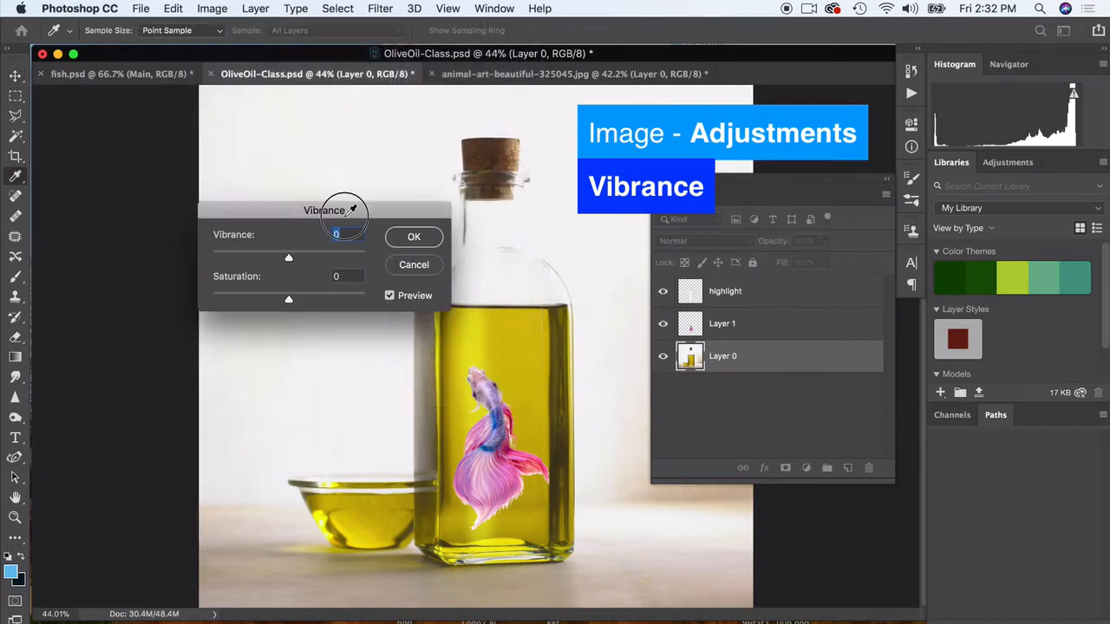
pyautogui.moveTo(255, 263); pyautogui.dragTo(178, 264)
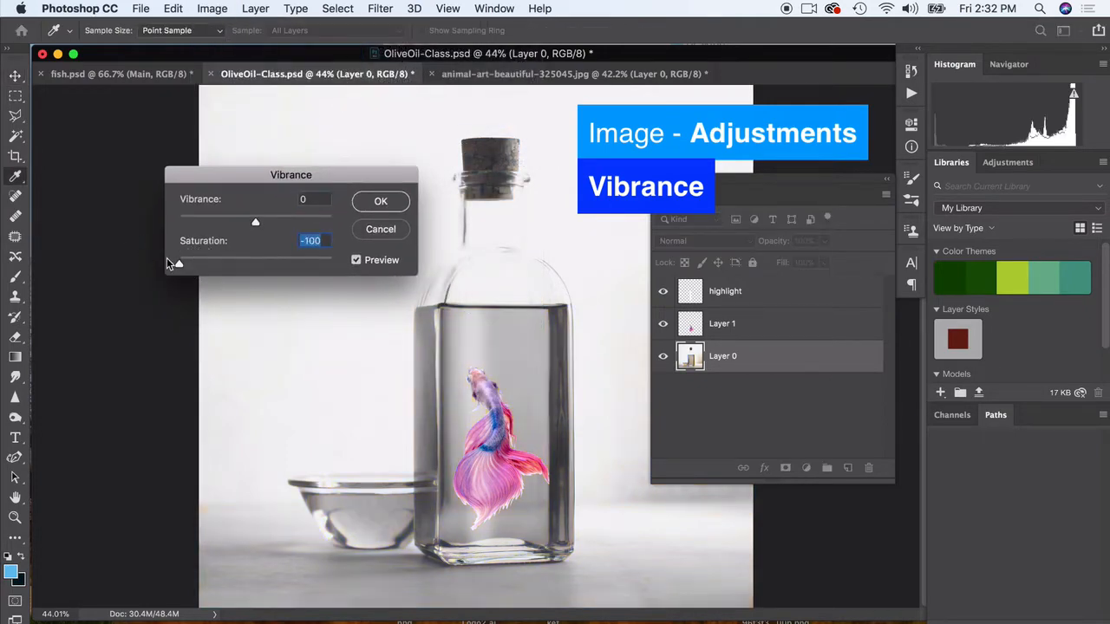
pyautogui.click(376, 200)
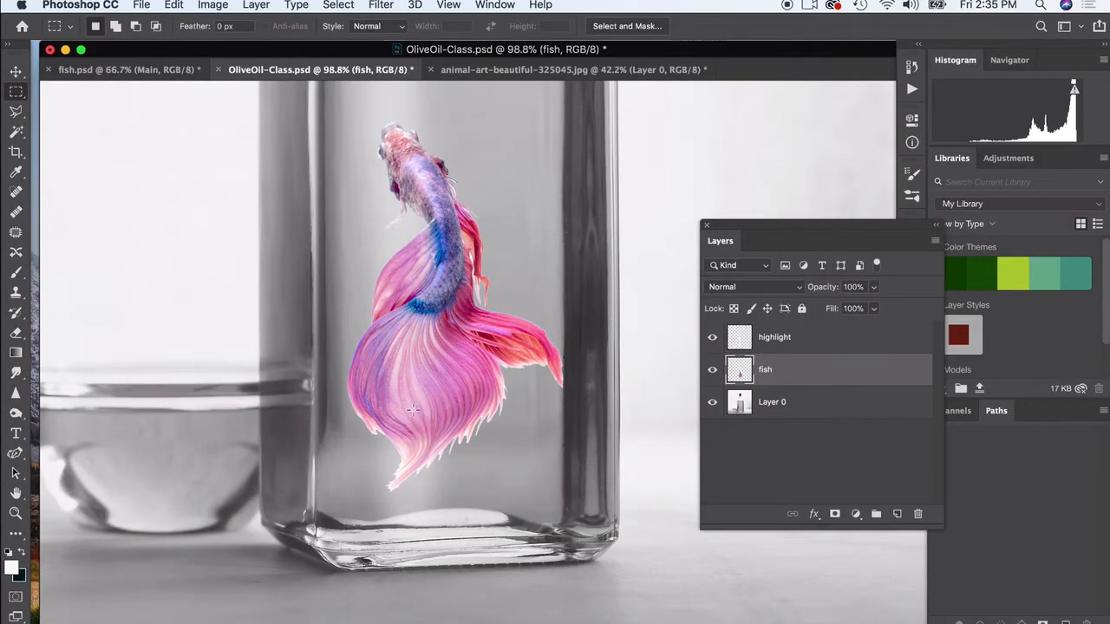
# Step: Examine the edges of the fish's tail fin up close and check the Eraser's brush settings
pyautogui.scroll(3, 497, 504)
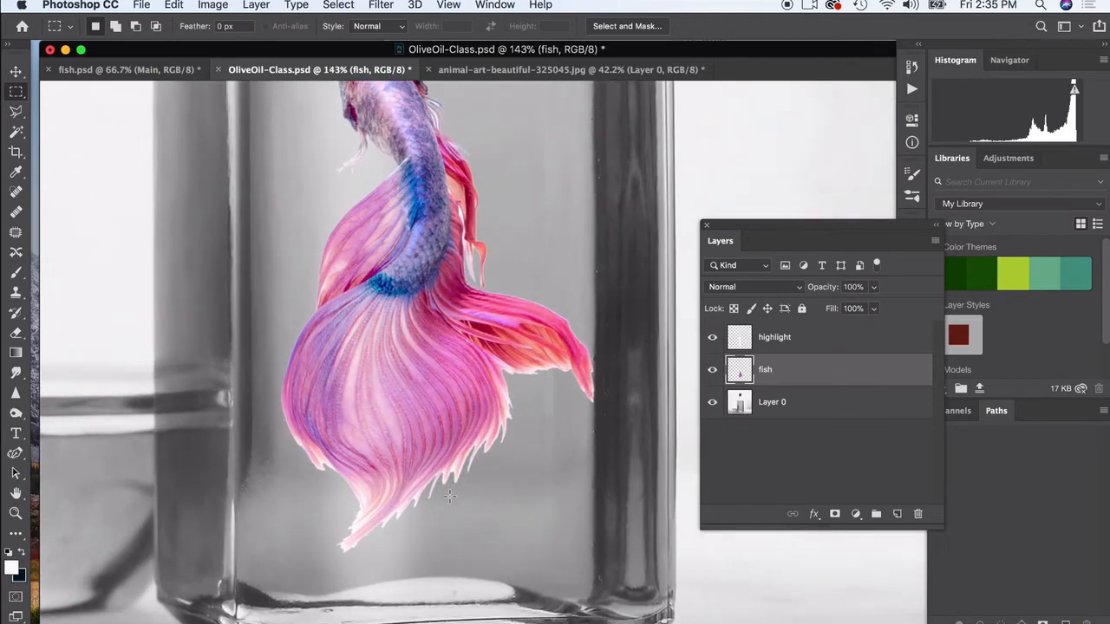
pyautogui.scroll(-3, 441, 499)
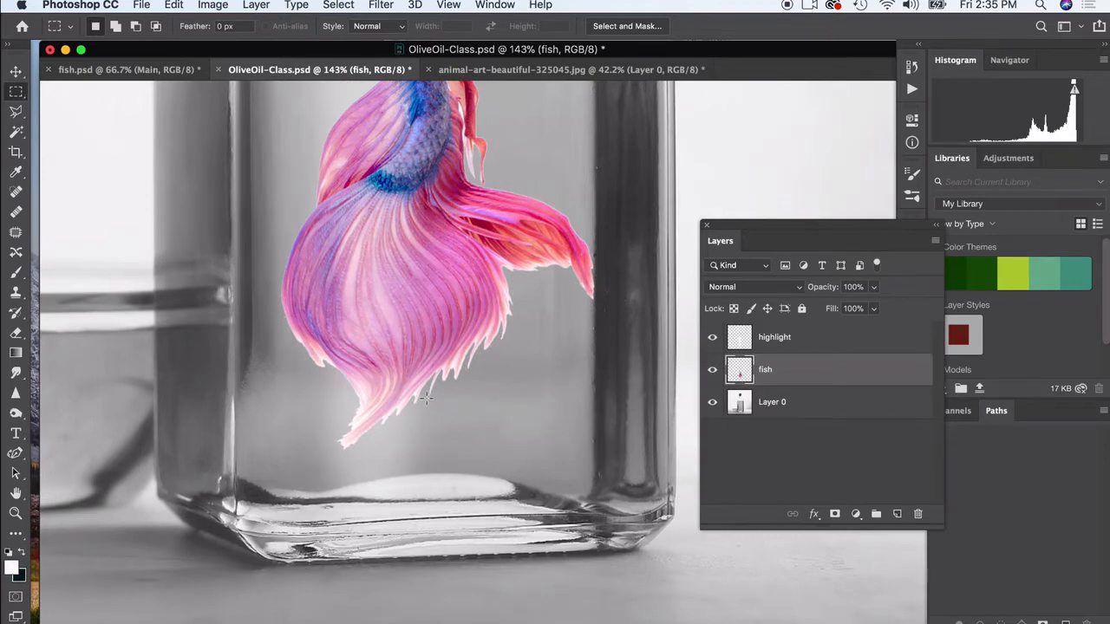
pyautogui.scroll(4, 426, 397)
pyautogui.press('e')
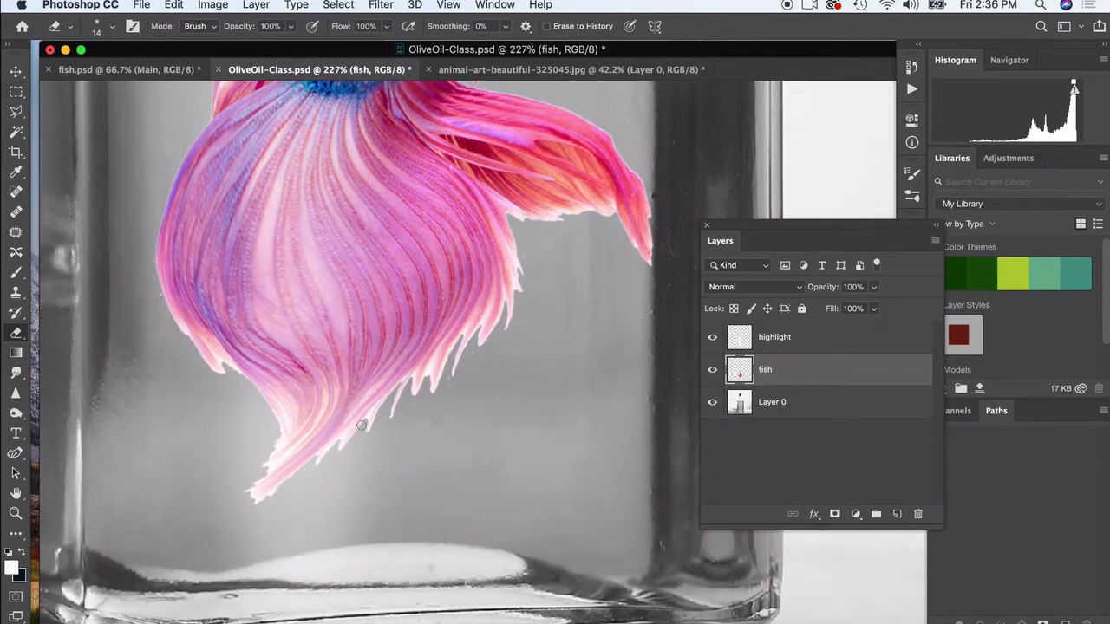
pyautogui.click(111, 27)
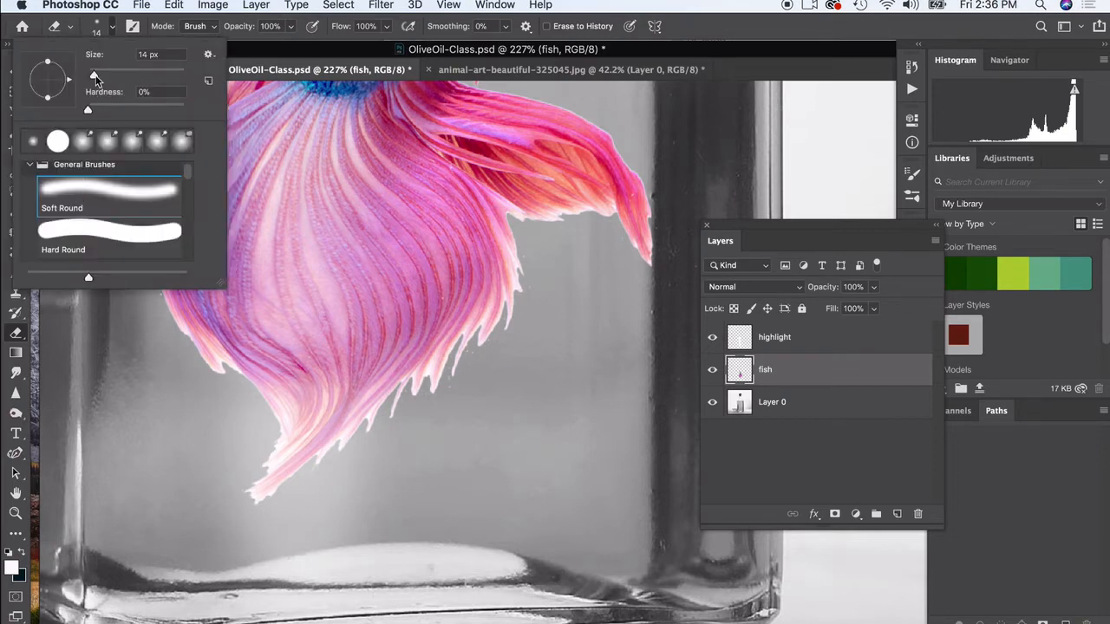
pyautogui.click(112, 27)
pyautogui.scroll(1, 176, 356)
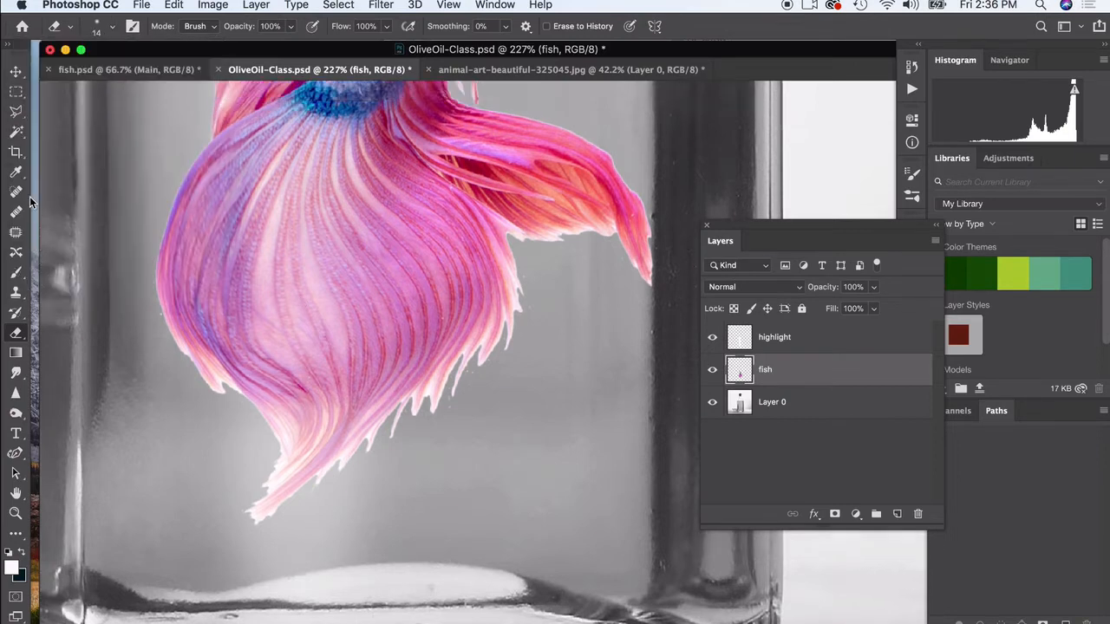
# Step: Sample the near-white color at the ragged lower edge of the fish's tail fin with the Eyedropper
pyautogui.press('i')
pyautogui.scroll(5, 468, 421)
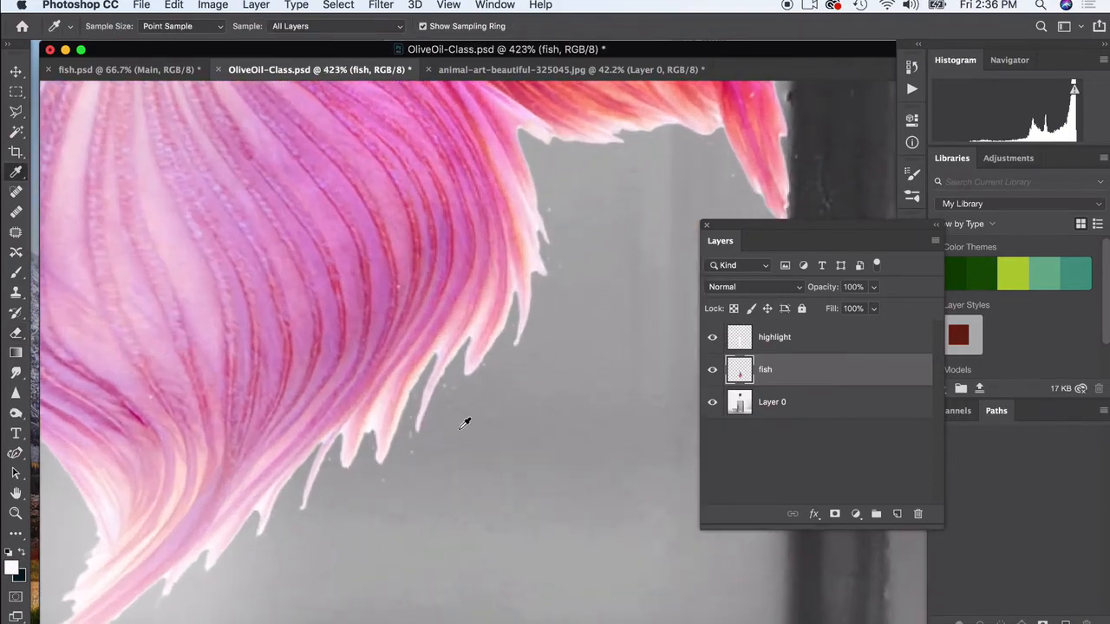
pyautogui.scroll(2, 466, 407)
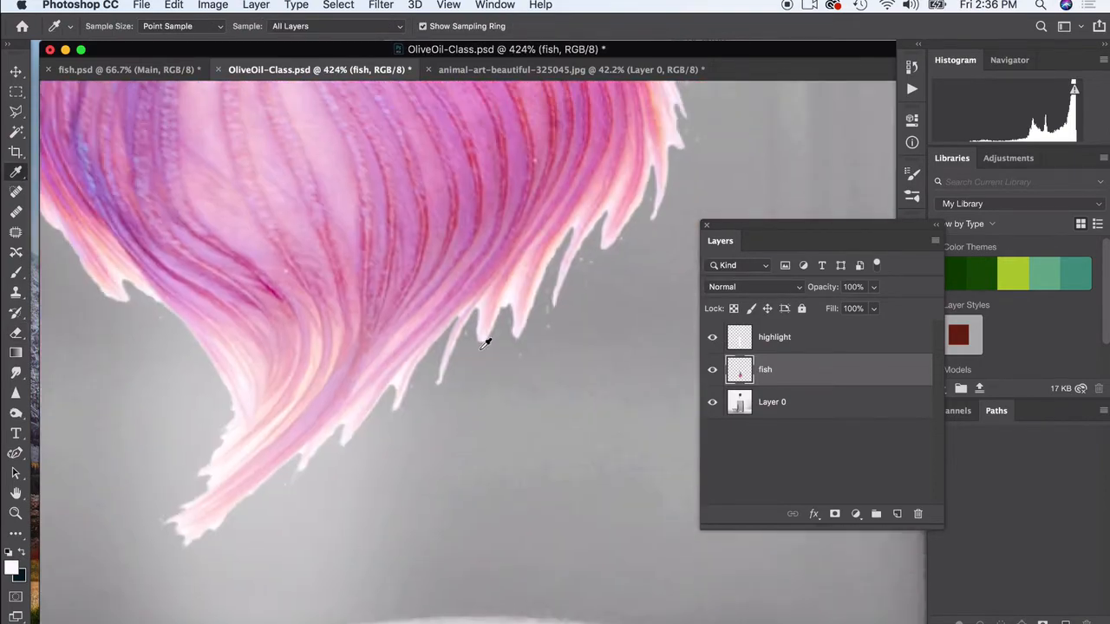
pyautogui.click(517, 292)
# Step: Select the sampled edge color with Color Range, using Sampled Colors, Localized Color Clusters, Fuzziness 108 and Range 82%
pyautogui.click(260, 7)
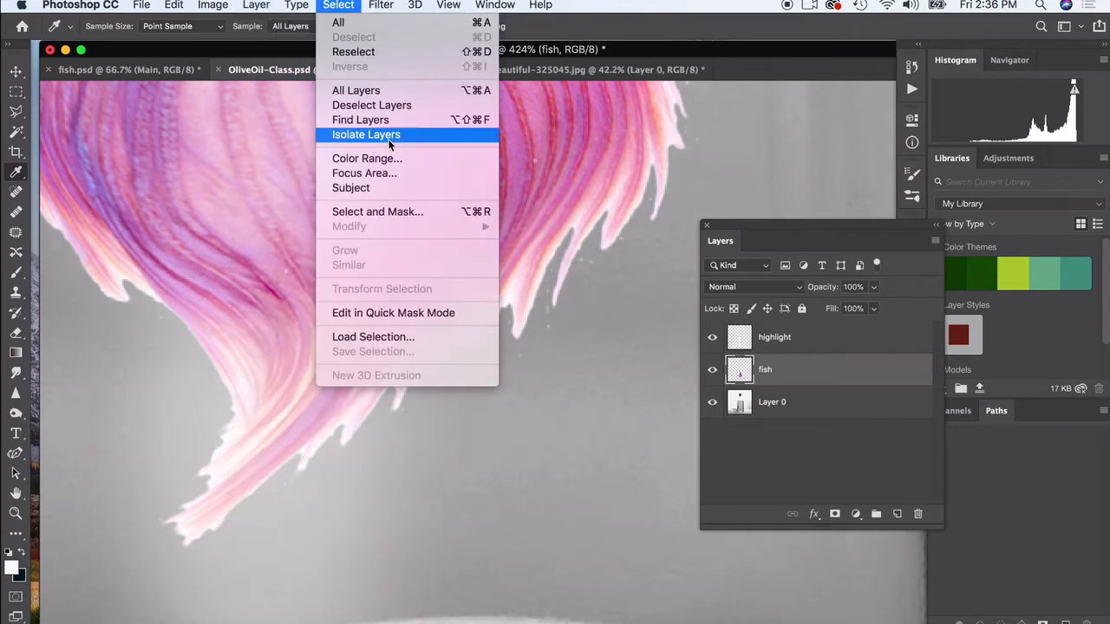
pyautogui.click(389, 161)
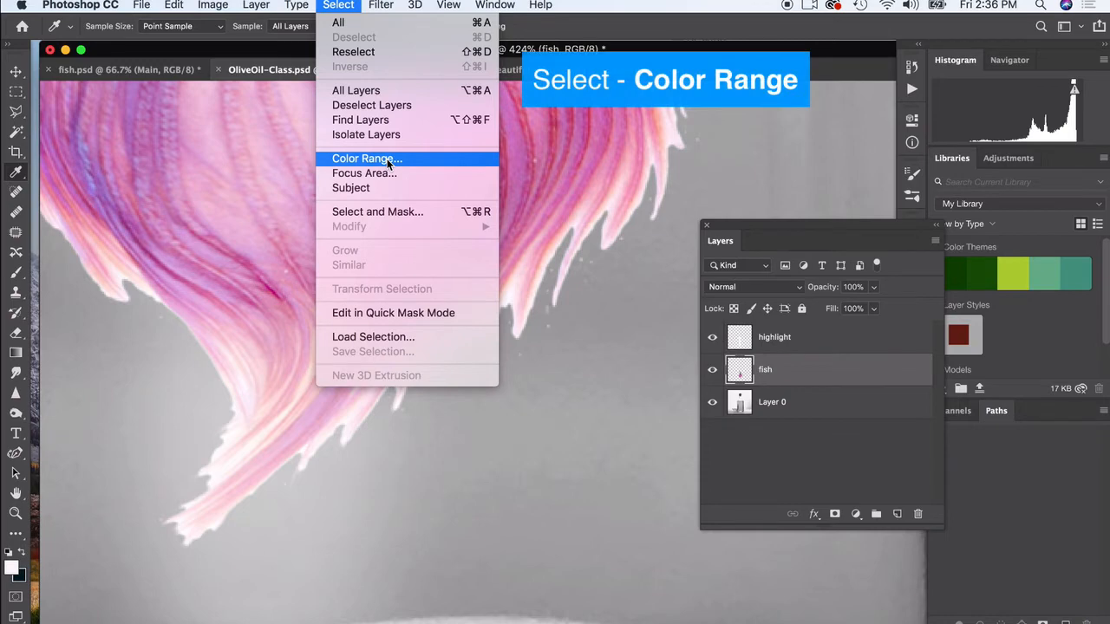
pyautogui.click(387, 160)
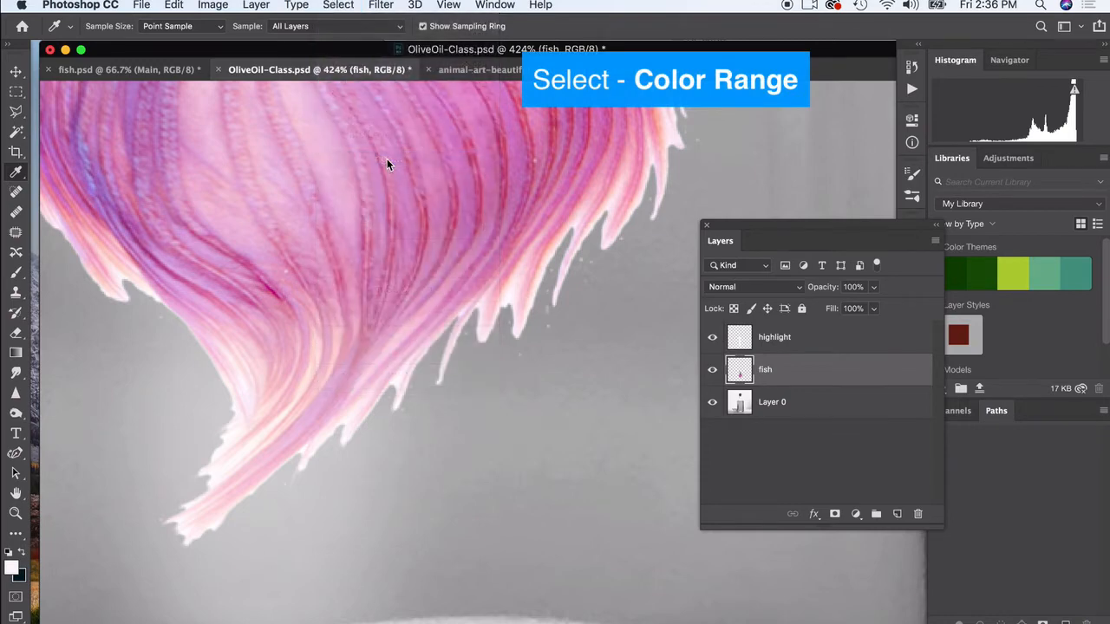
pyautogui.moveTo(649, 213)
pyautogui.mouseDown()
pyautogui.moveTo(633, 214)
pyautogui.moveTo(675, 212)
pyautogui.moveTo(648, 209)
pyautogui.mouseUp()
pyautogui.moveTo(702, 255); pyautogui.dragTo(696, 255)
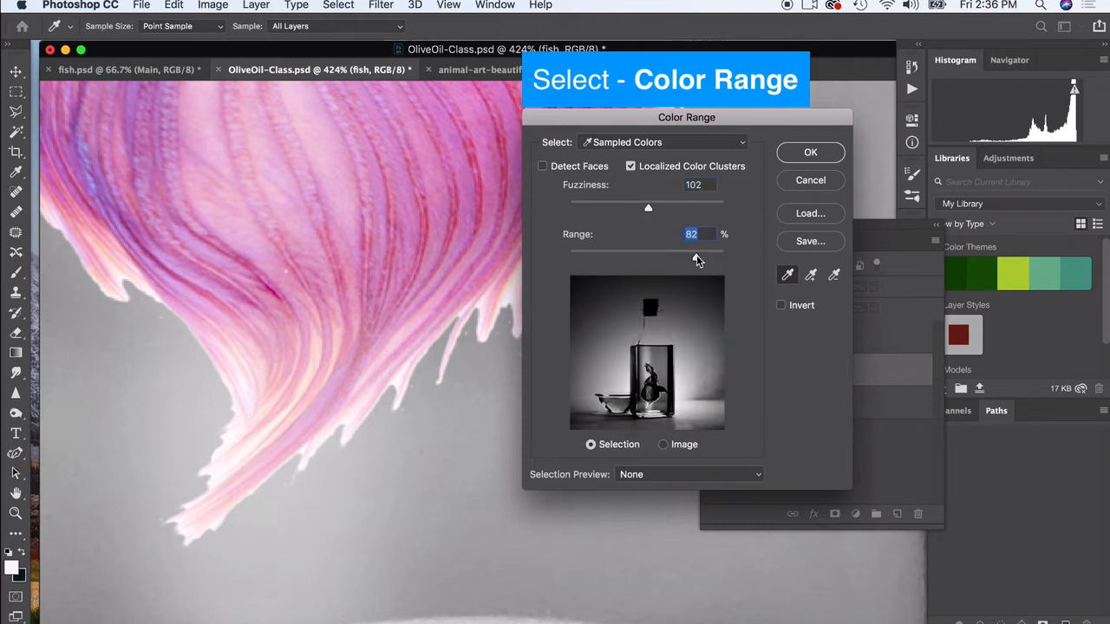
pyautogui.click(664, 444)
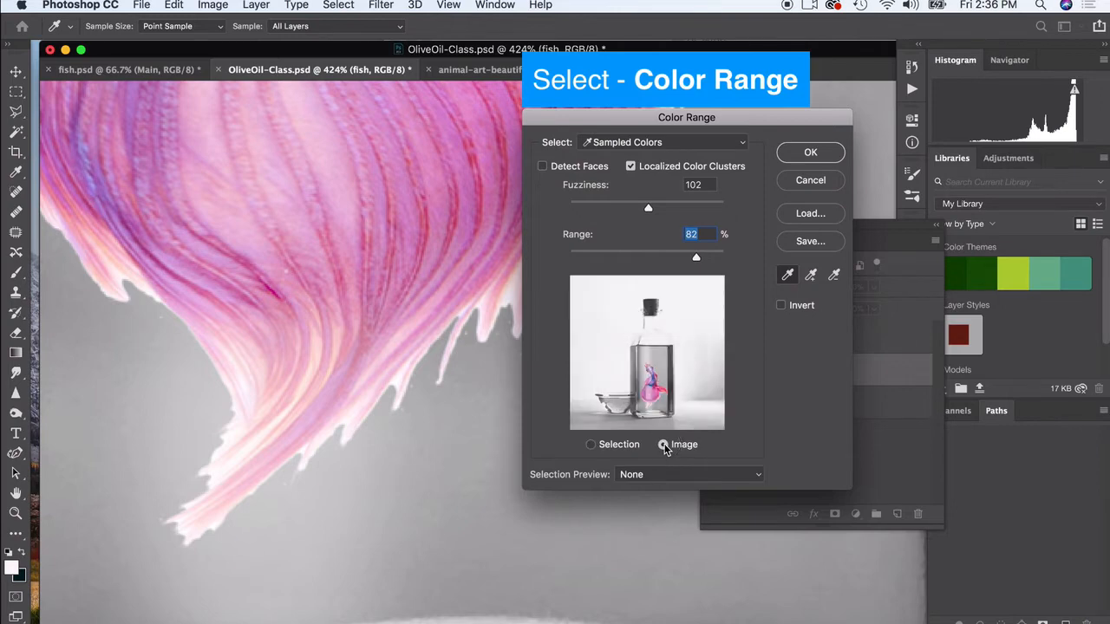
pyautogui.click(591, 445)
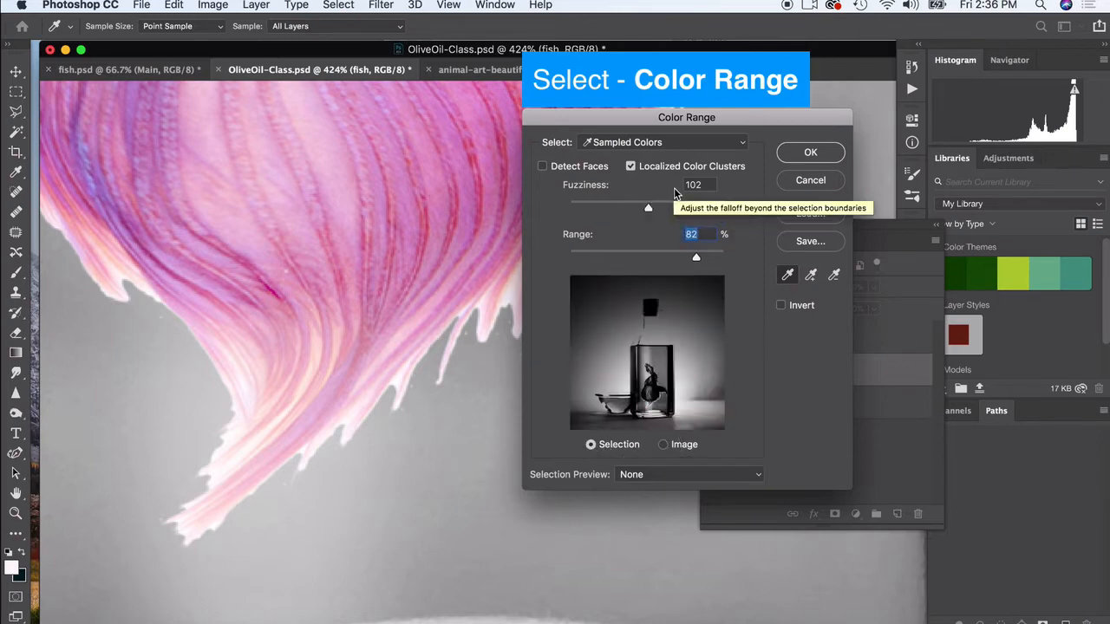
pyautogui.moveTo(649, 211)
pyautogui.mouseDown()
pyautogui.moveTo(668, 210)
pyautogui.moveTo(654, 210)
pyautogui.mouseUp()
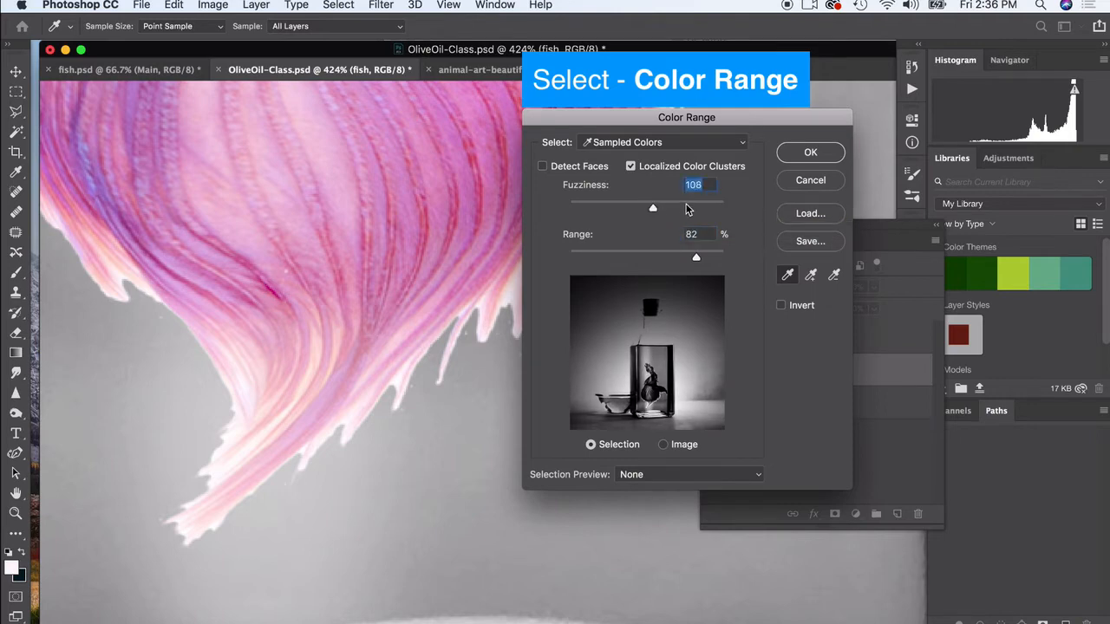
pyautogui.click(810, 152)
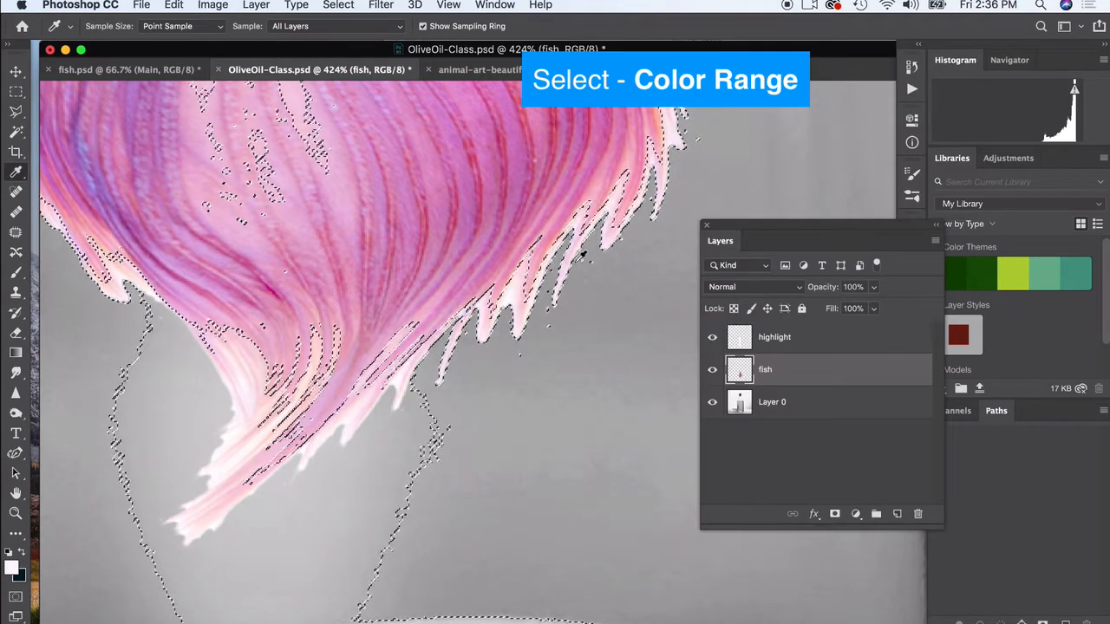
# Step: Subtract the fish's head, body and inner tail from the selection with the Lasso, keeping only the outer tail fin edges
pyautogui.scroll(-5, 456, 259)
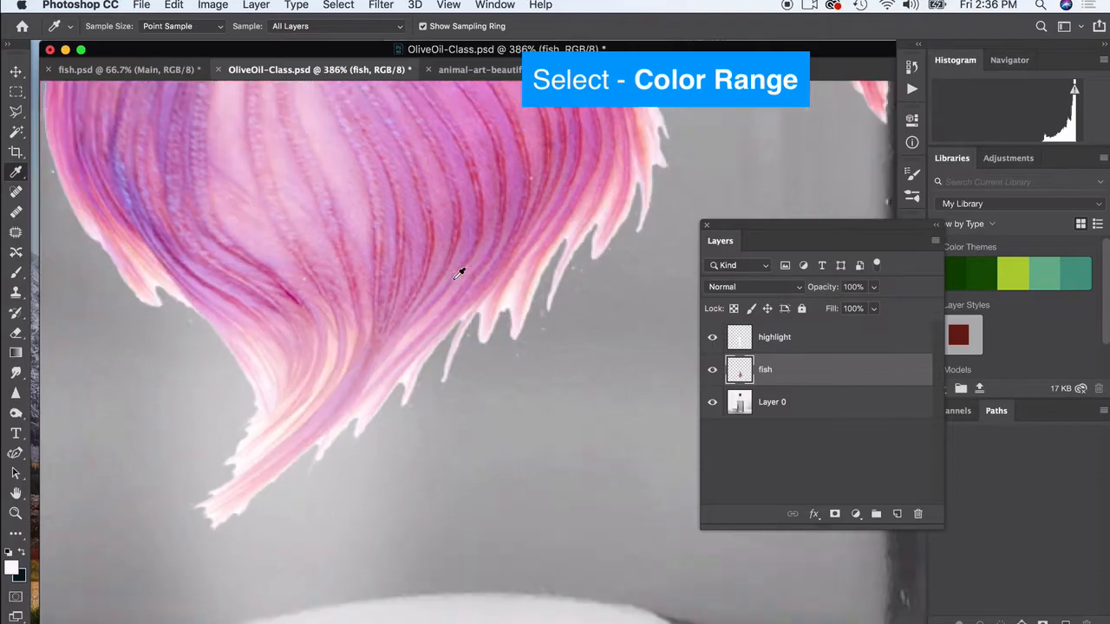
pyautogui.scroll(-3, 461, 272)
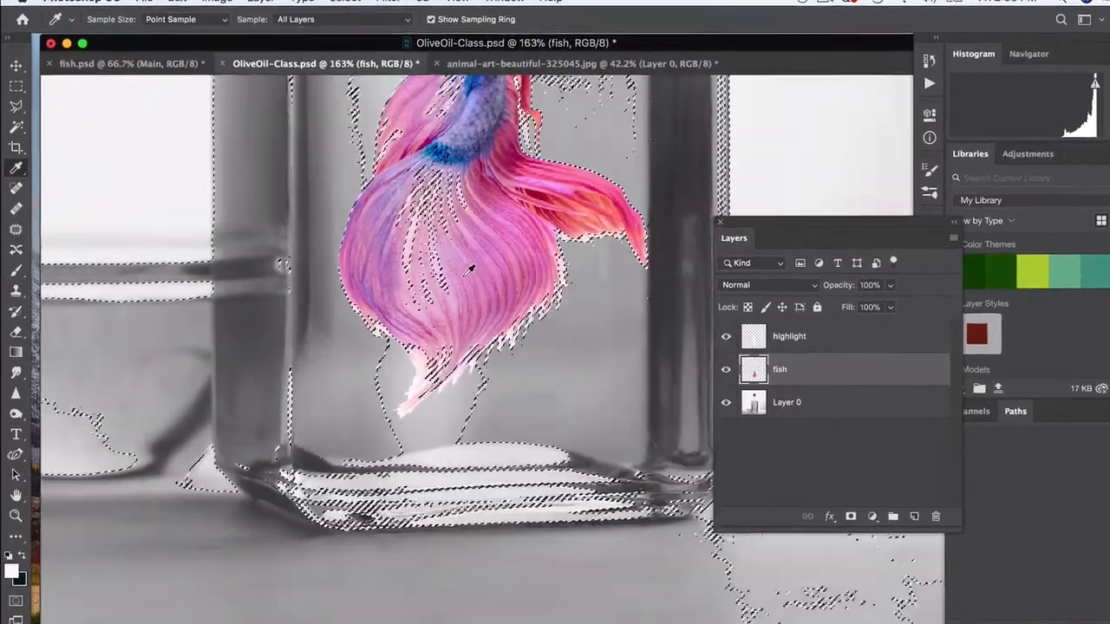
pyautogui.scroll(3, 468, 276)
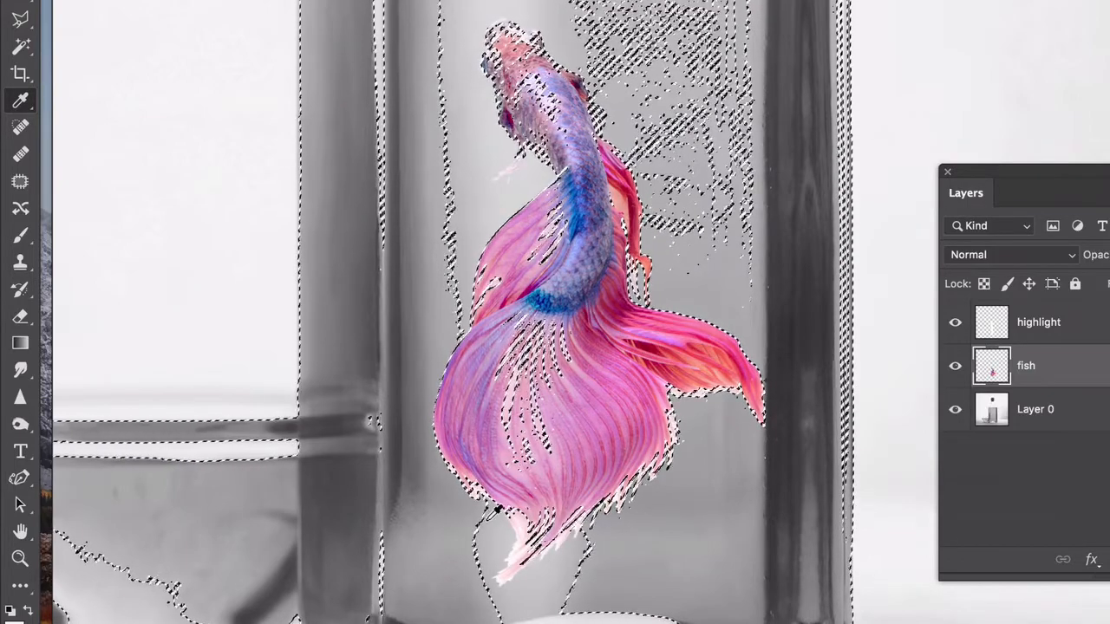
pyautogui.scroll(-3, 748, 352)
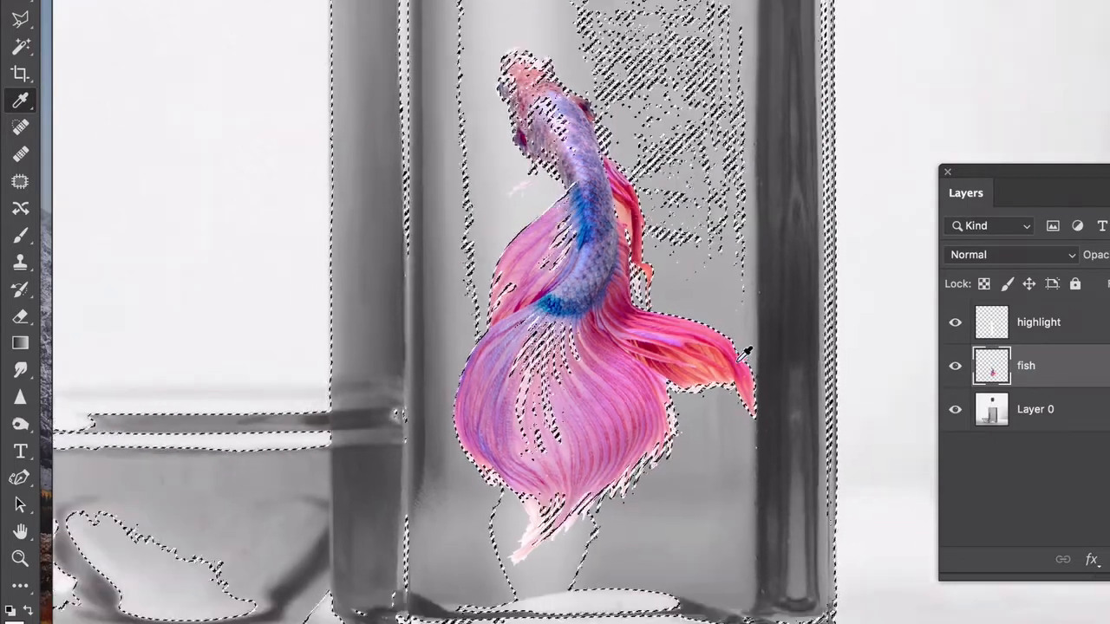
pyautogui.scroll(-3, 626, 492)
pyautogui.scroll(-2, 624, 493)
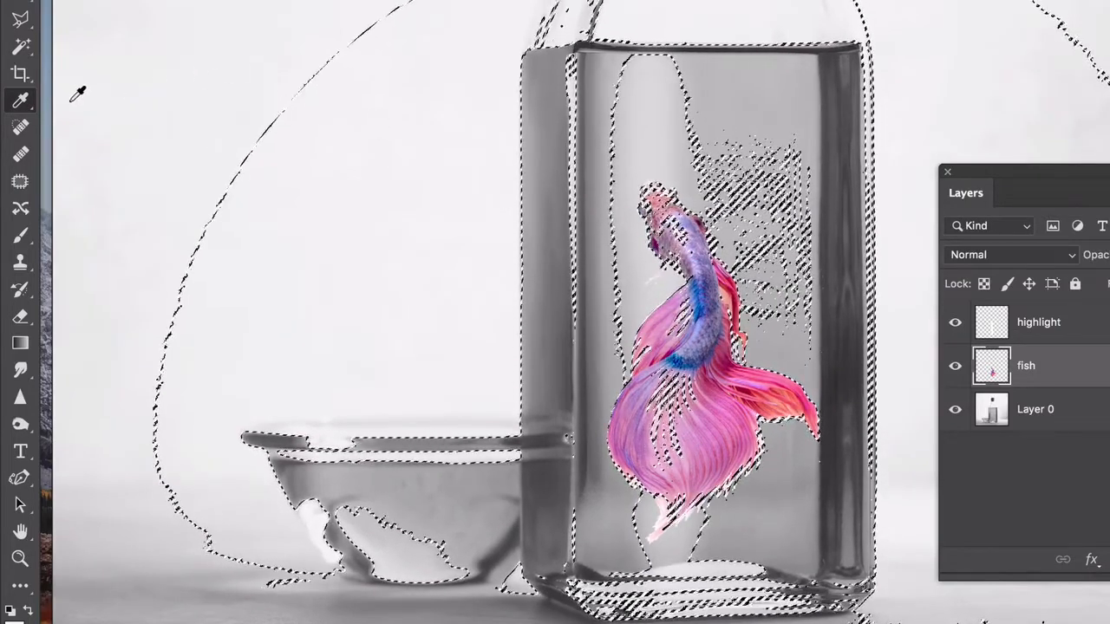
pyautogui.click(22, 26)
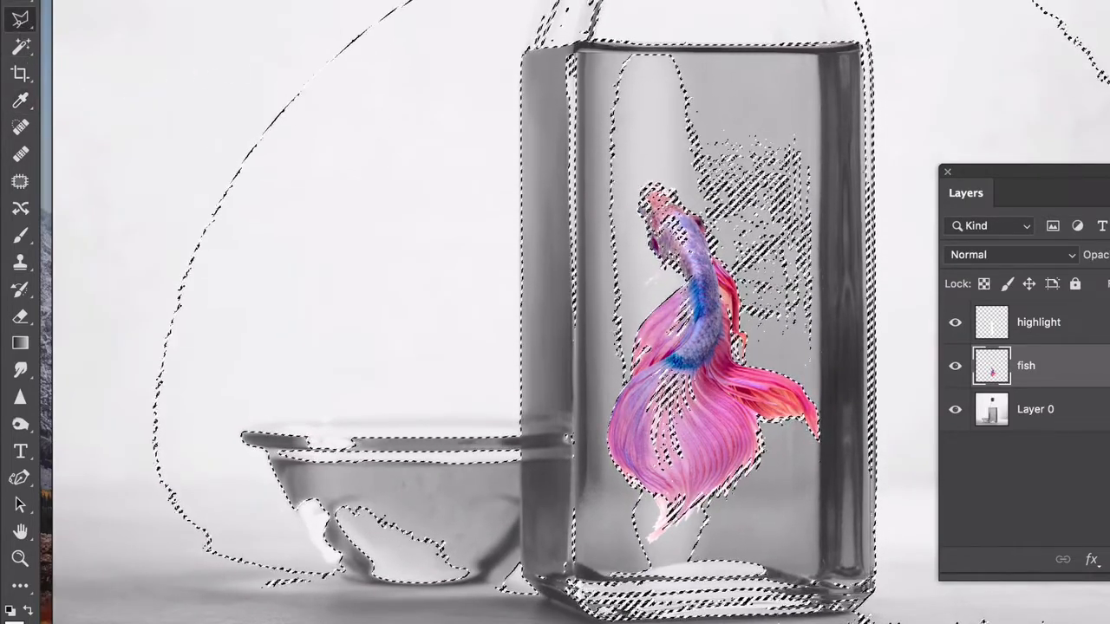
pyautogui.click(32, 18)
pyautogui.rightClick(32, 17)
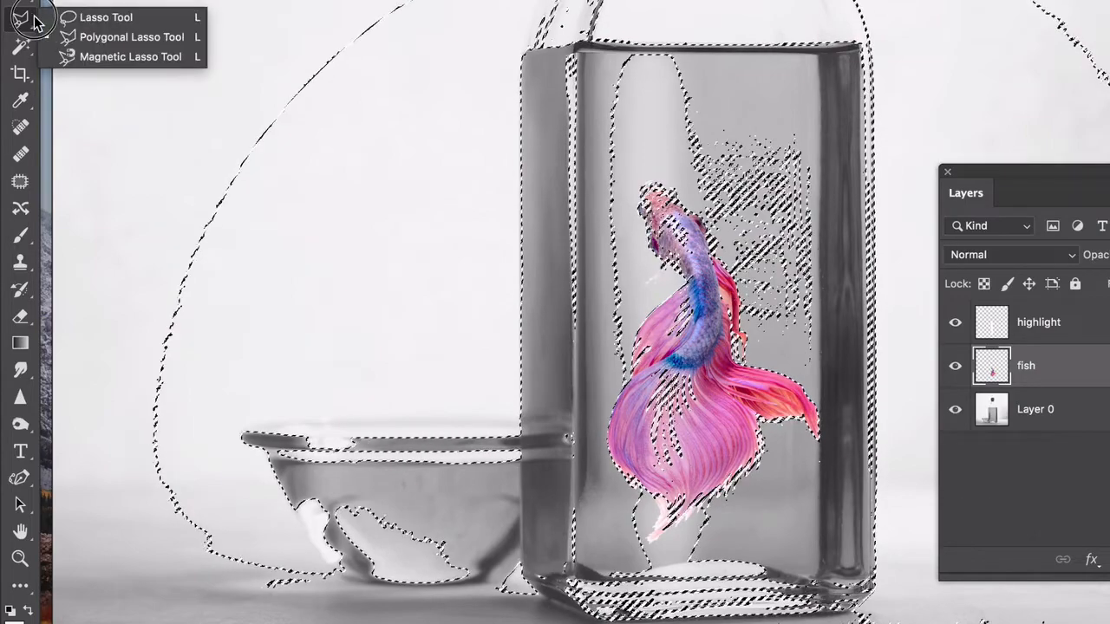
pyautogui.click(87, 14)
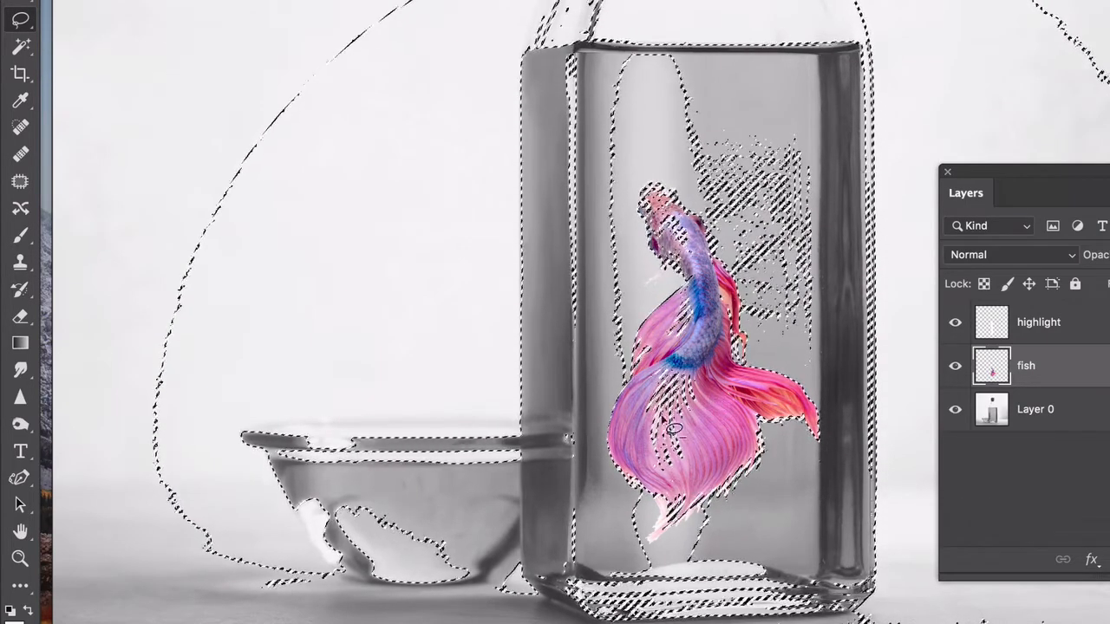
pyautogui.moveTo(618, 447)
pyautogui.mouseDown()
pyautogui.moveTo(695, 481)
pyautogui.moveTo(746, 412)
pyautogui.moveTo(868, 354)
pyautogui.moveTo(900, 151)
pyautogui.moveTo(730, 15)
pyautogui.moveTo(528, 31)
pyautogui.moveTo(445, 231)
pyautogui.moveTo(525, 345)
pyautogui.moveTo(613, 418)
pyautogui.moveTo(619, 458)
pyautogui.mouseUp()
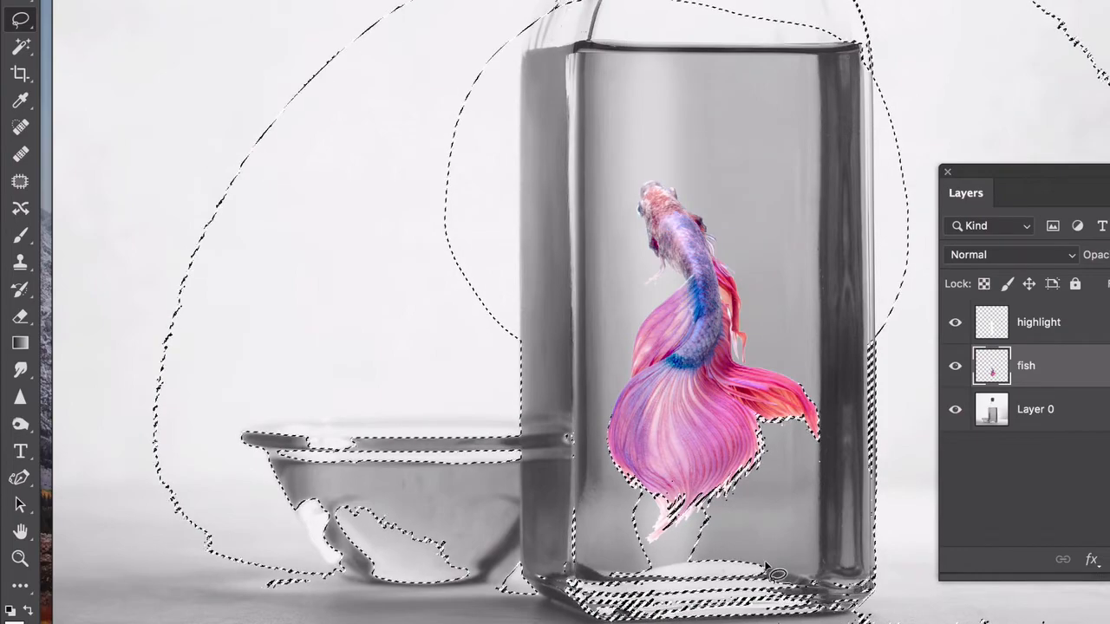
# Step: Delete the selected white fringe from the tail fins on the fish layer and clear the selection
pyautogui.scroll(2, 789, 581)
pyautogui.scroll(6, 789, 585)
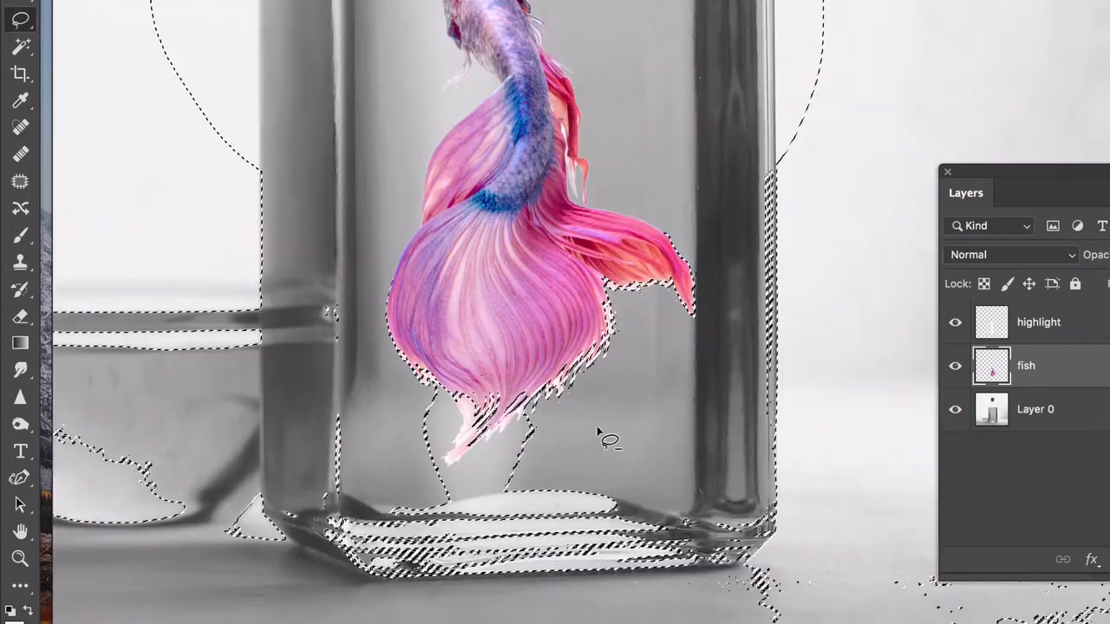
pyautogui.scroll(3, 604, 439)
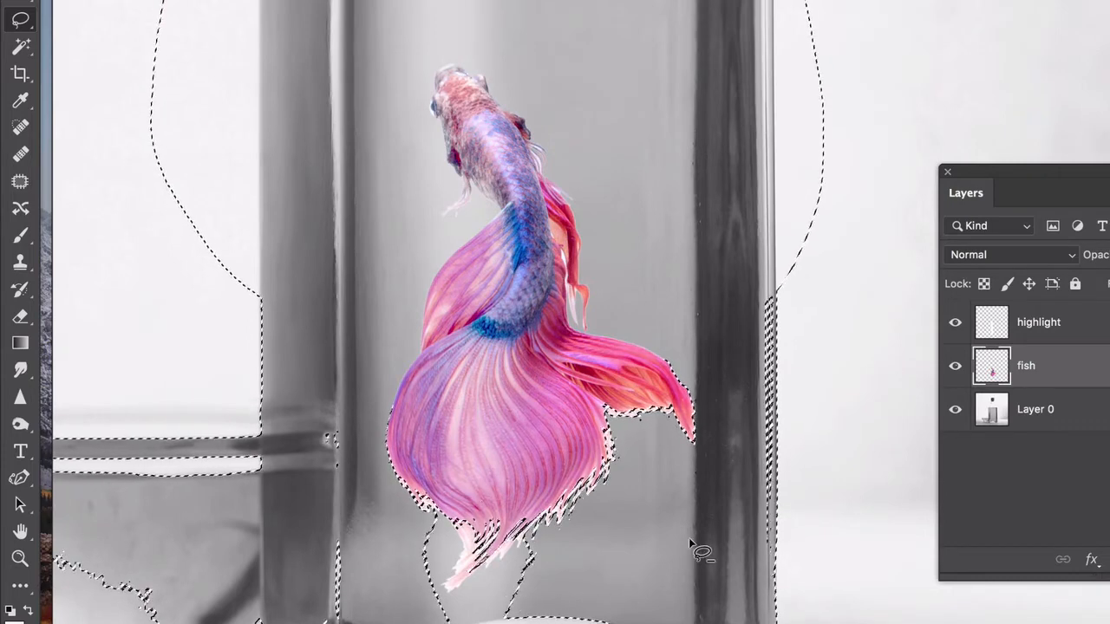
pyautogui.click(13, 1)
pyautogui.press('super+d')
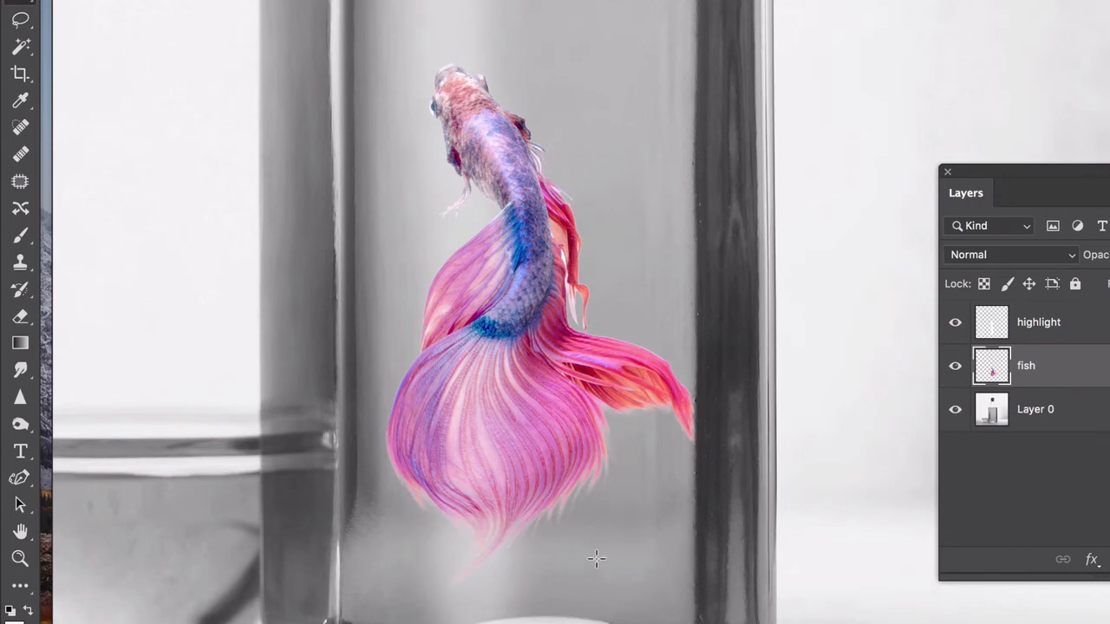
pyautogui.hotkey('ctrl', '+')
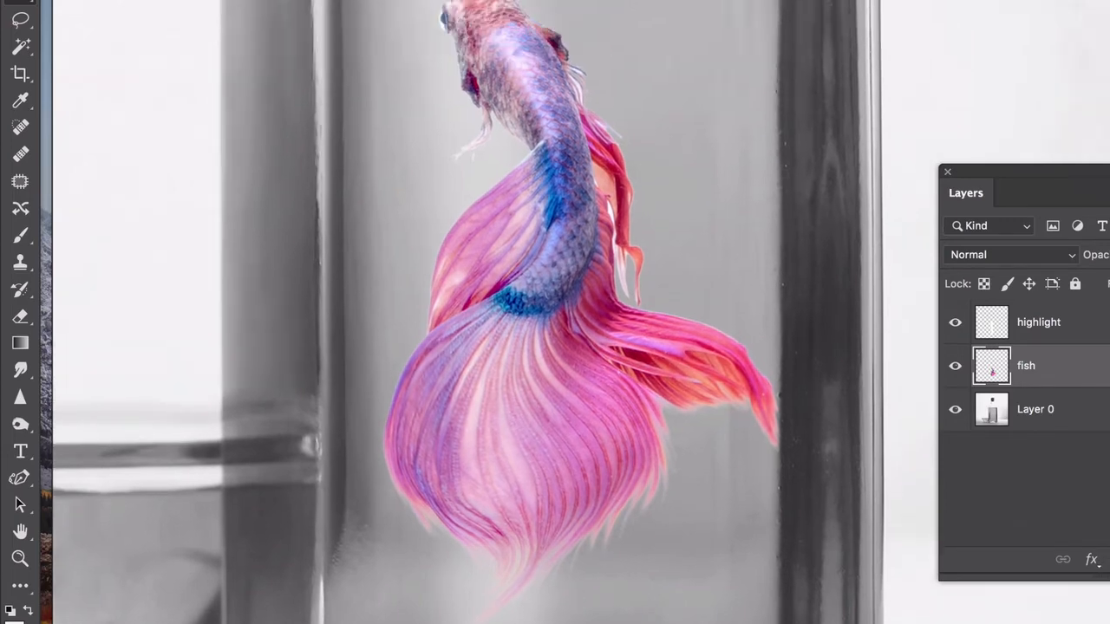
pyautogui.click(442, 1)
pyautogui.click(492, 82)
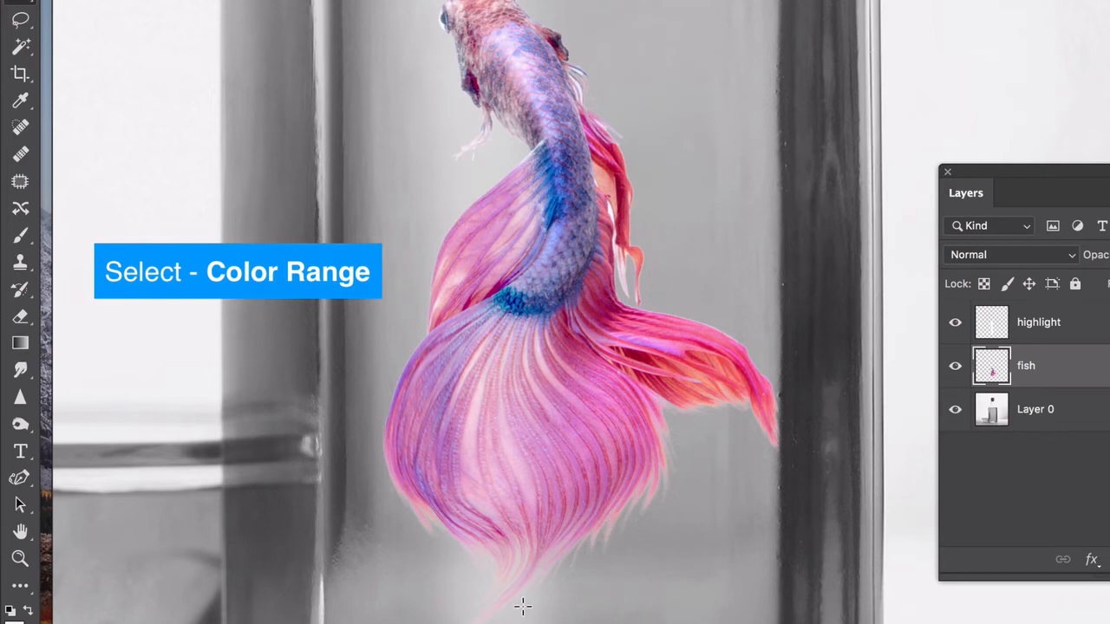
pyautogui.press('super+minus')
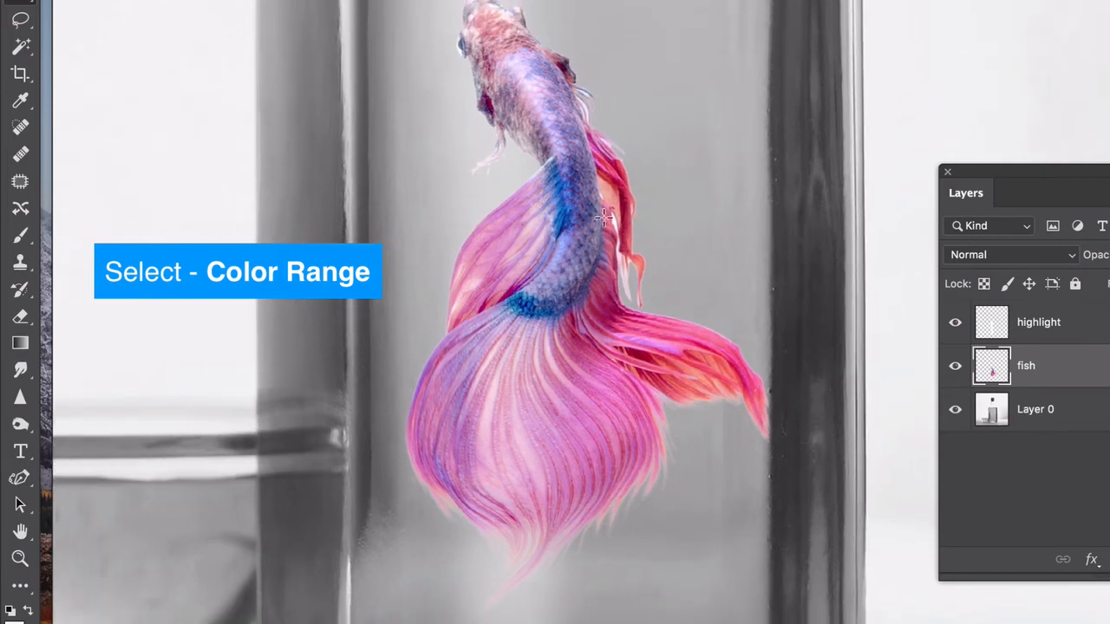
pyautogui.press('super+minus')
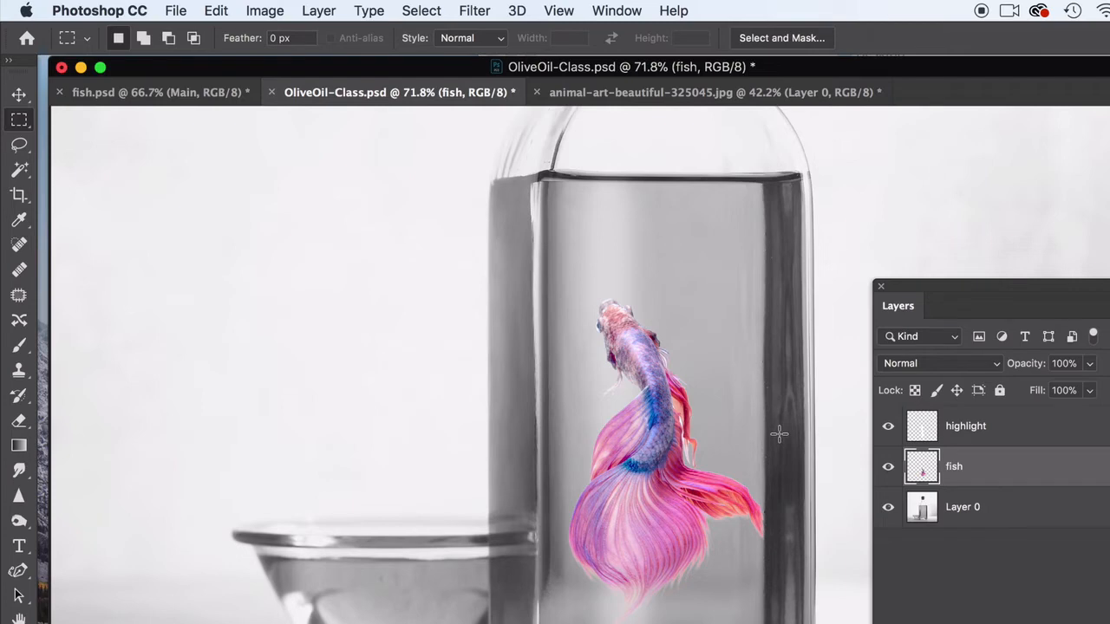
# Step: Add a new layer directly above the fish layer and name it water
pyautogui.click(1035, 435)
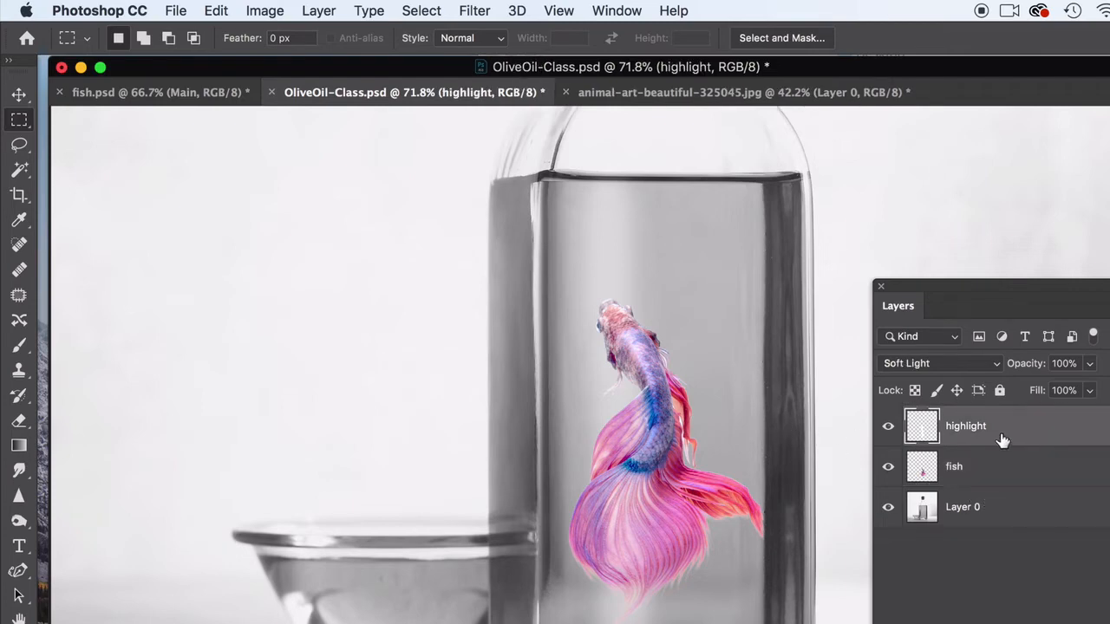
pyautogui.click(998, 467)
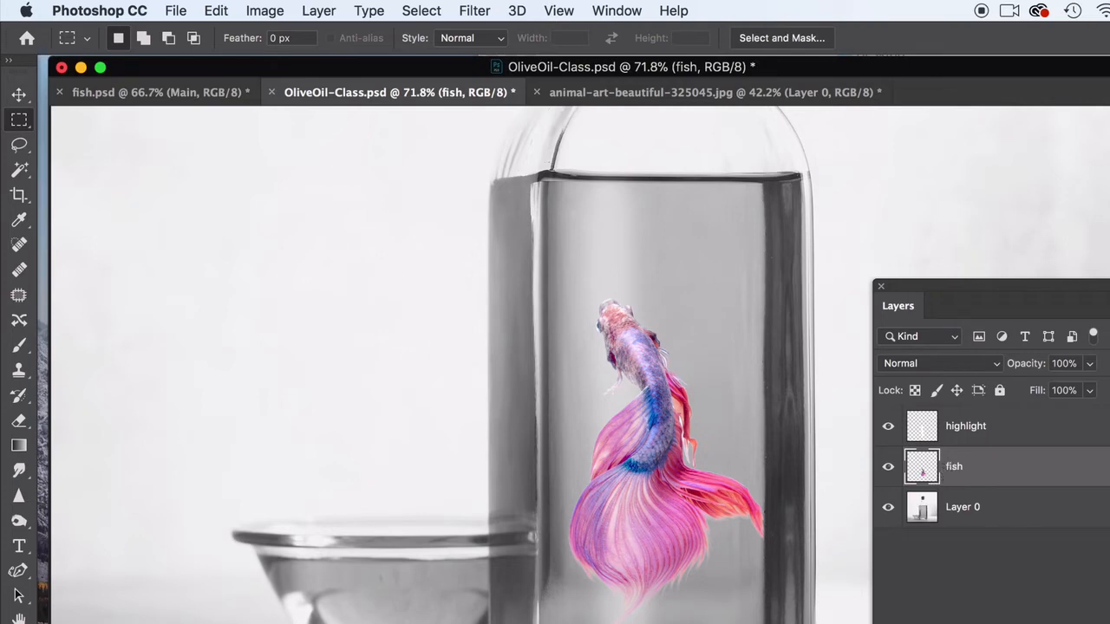
pyautogui.press('alt+shift+super+n')
pyautogui.doubleClick(963, 467)
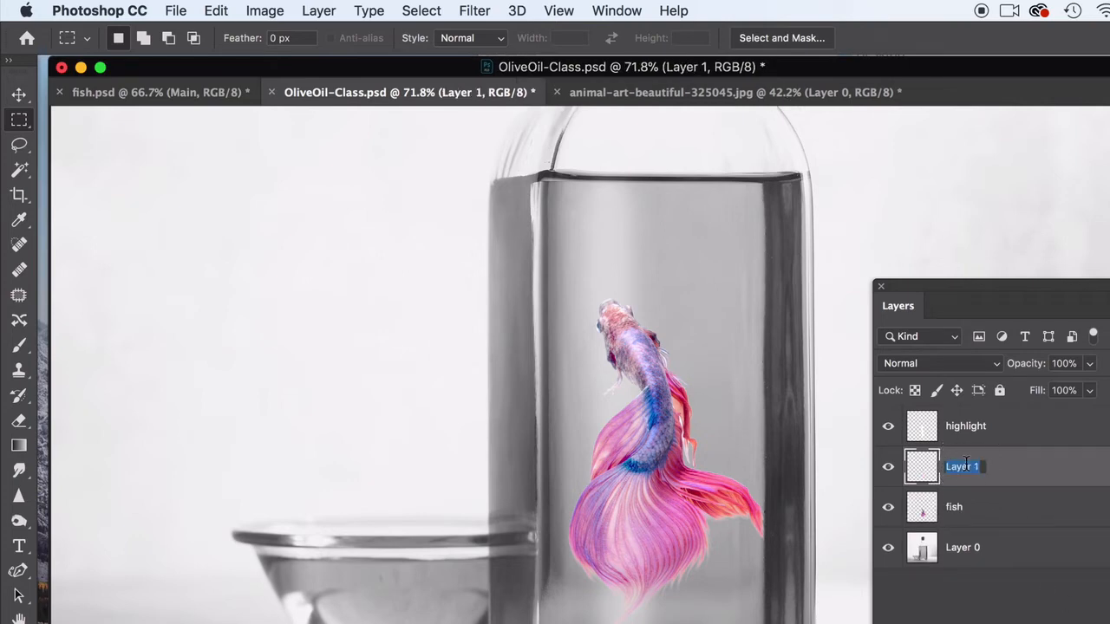
pyautogui.write('water')
pyautogui.press('Return')
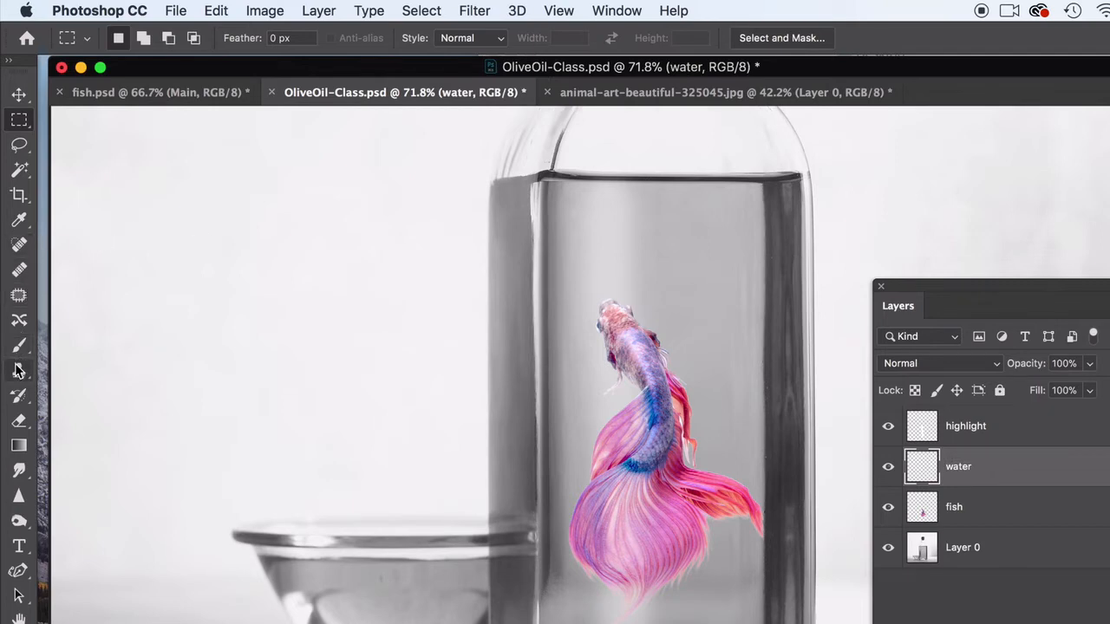
# Step: Activate the Brush tool with a Soft Round tip at 300 px size and 0% hardness
pyautogui.click(19, 397)
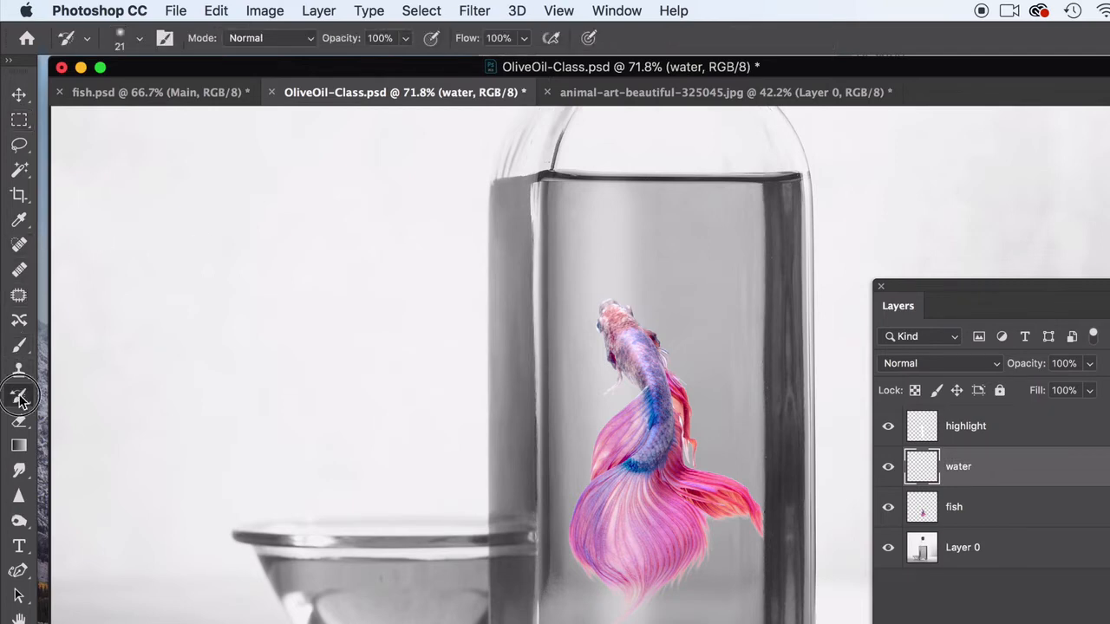
pyautogui.click(19, 346)
pyautogui.click(76, 346)
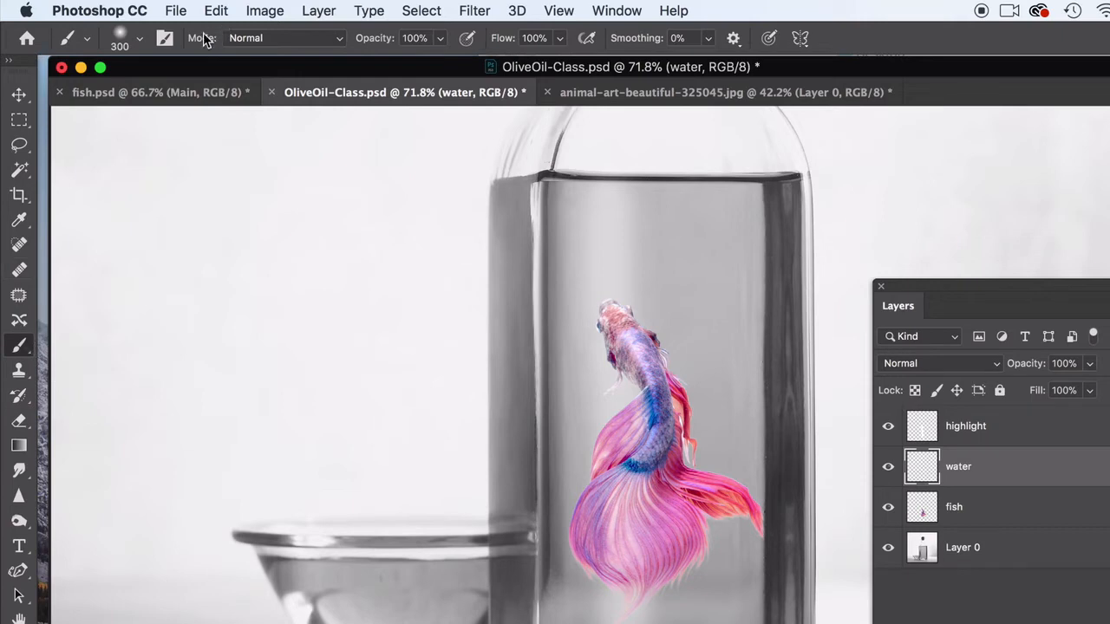
pyautogui.click(139, 42)
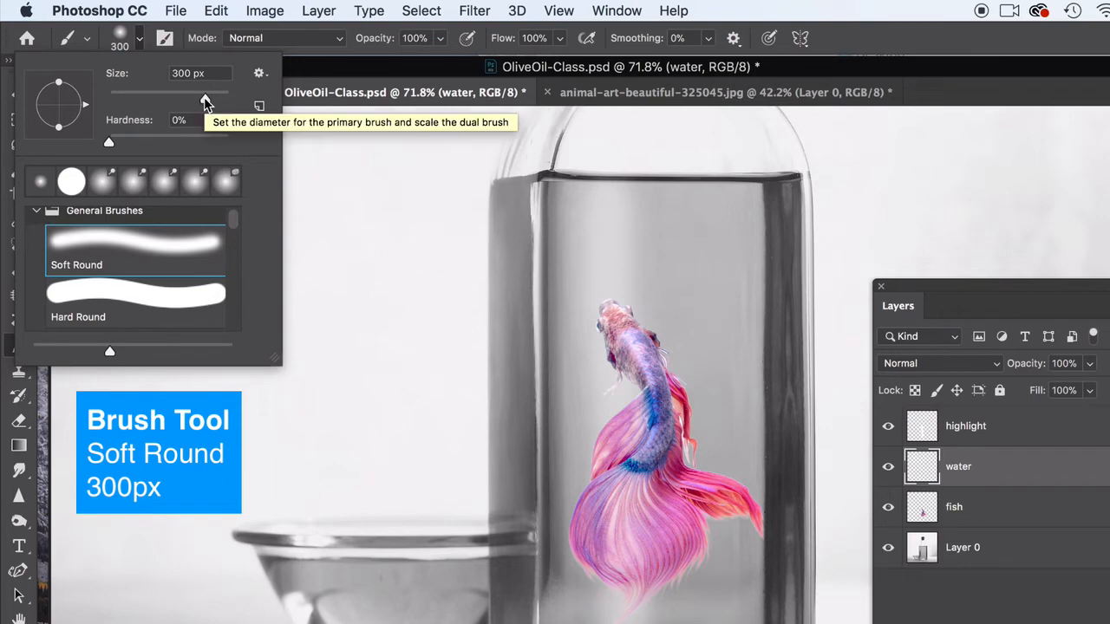
pyautogui.click(196, 35)
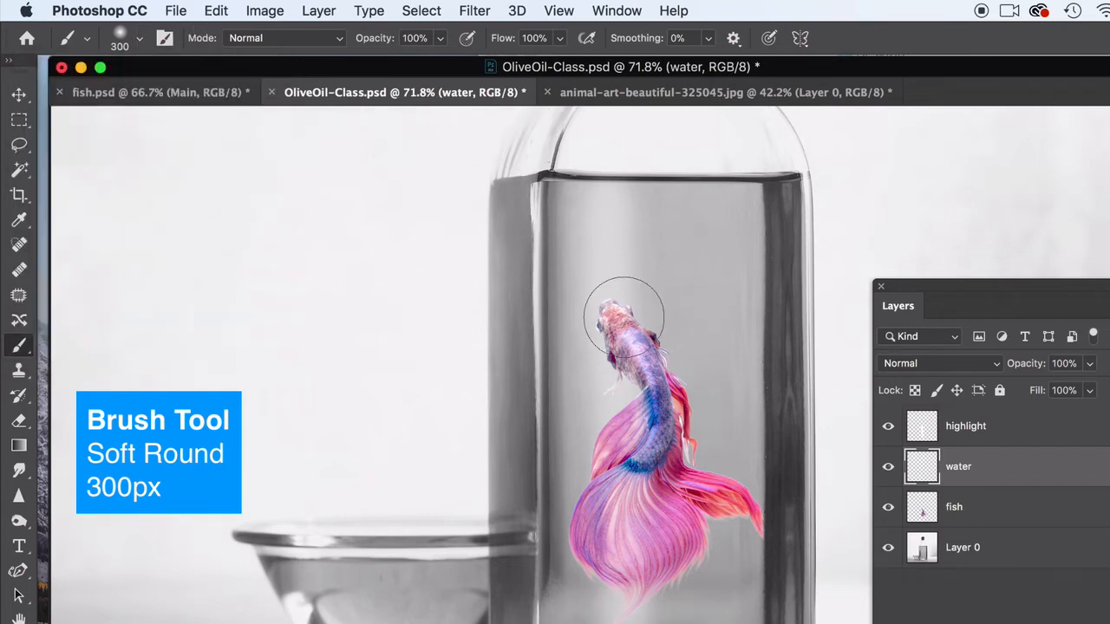
# Step: Set the foreground color to light blue 6bb9dd for painting with the Brush tool
pyautogui.click(18, 623)
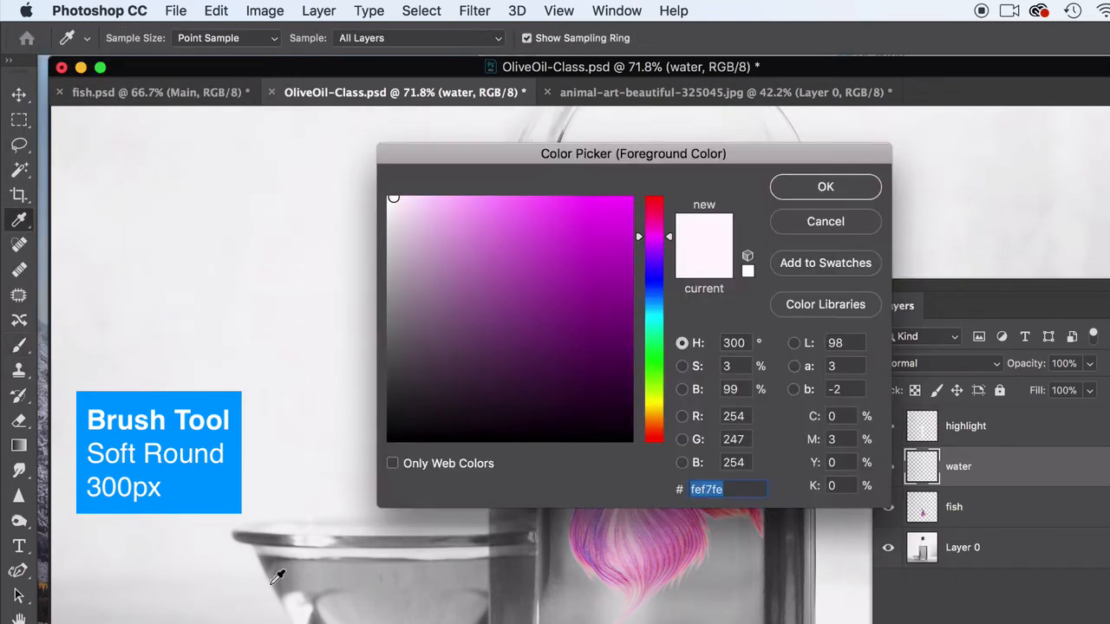
pyautogui.click(659, 300)
pyautogui.click(534, 226)
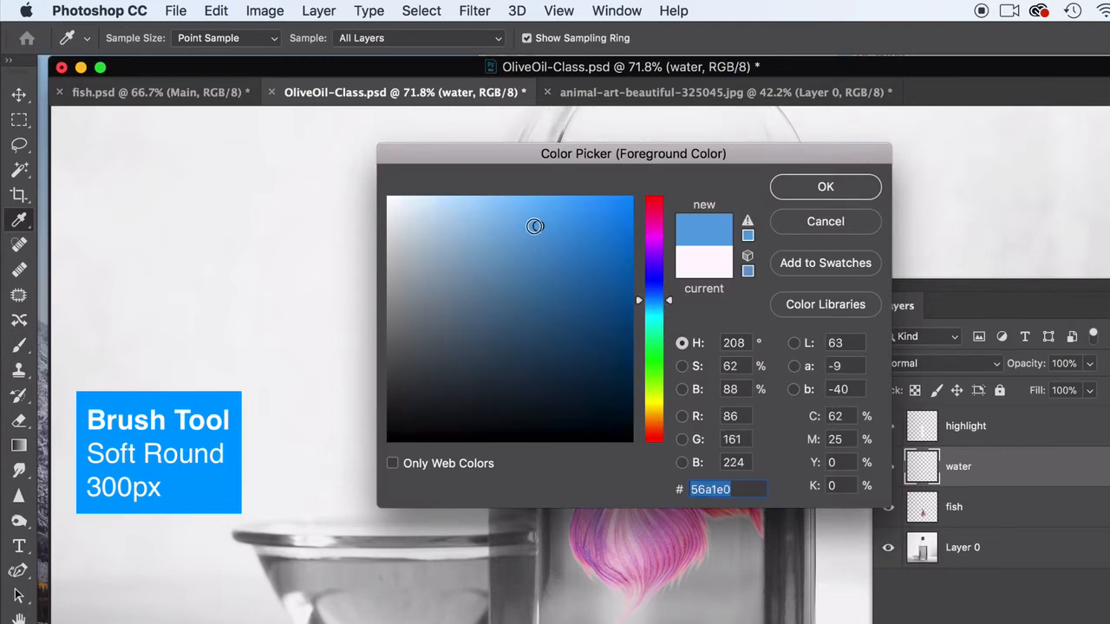
pyautogui.click(491, 244)
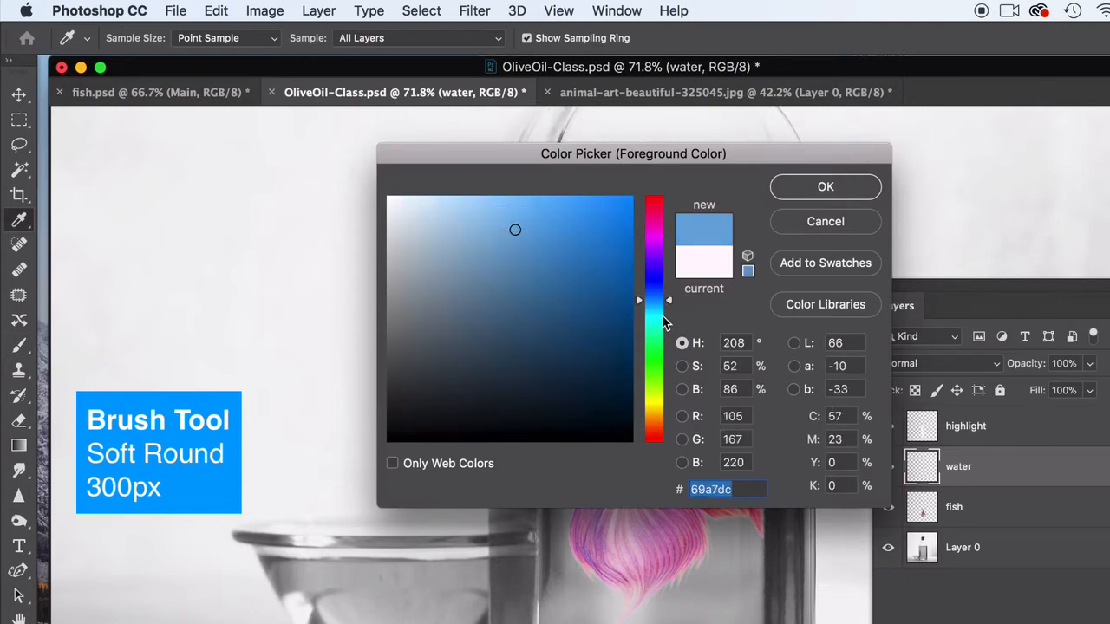
pyautogui.moveTo(674, 307)
pyautogui.mouseDown()
pyautogui.moveTo(664, 290)
pyautogui.moveTo(668, 308)
pyautogui.mouseUp()
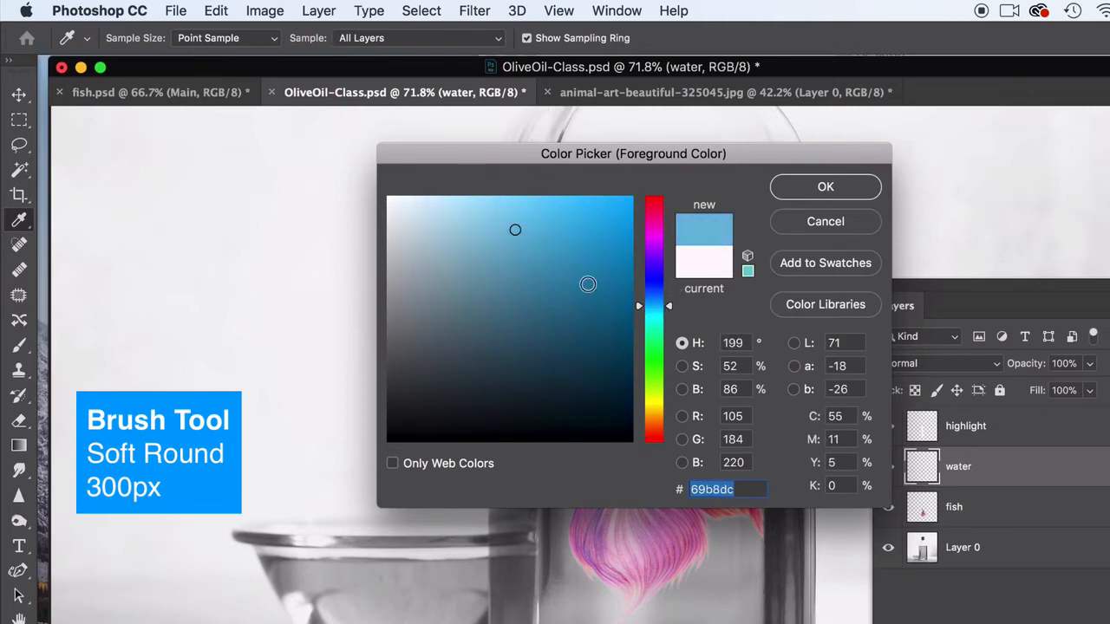
pyautogui.moveTo(512, 228); pyautogui.dragTo(513, 228)
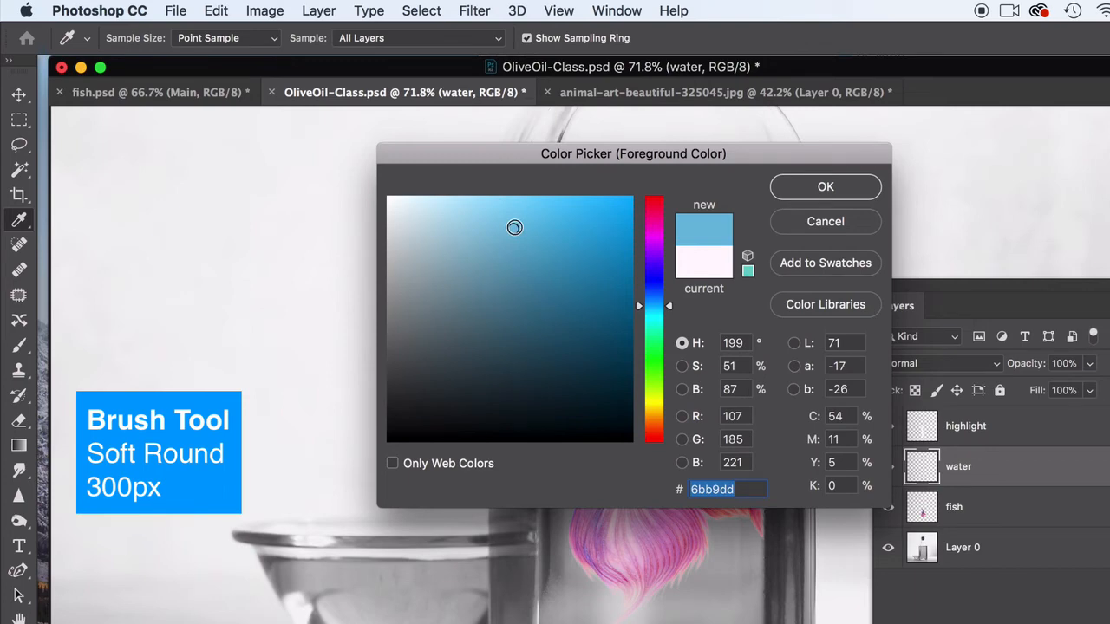
pyautogui.click(806, 193)
pyautogui.press('b')
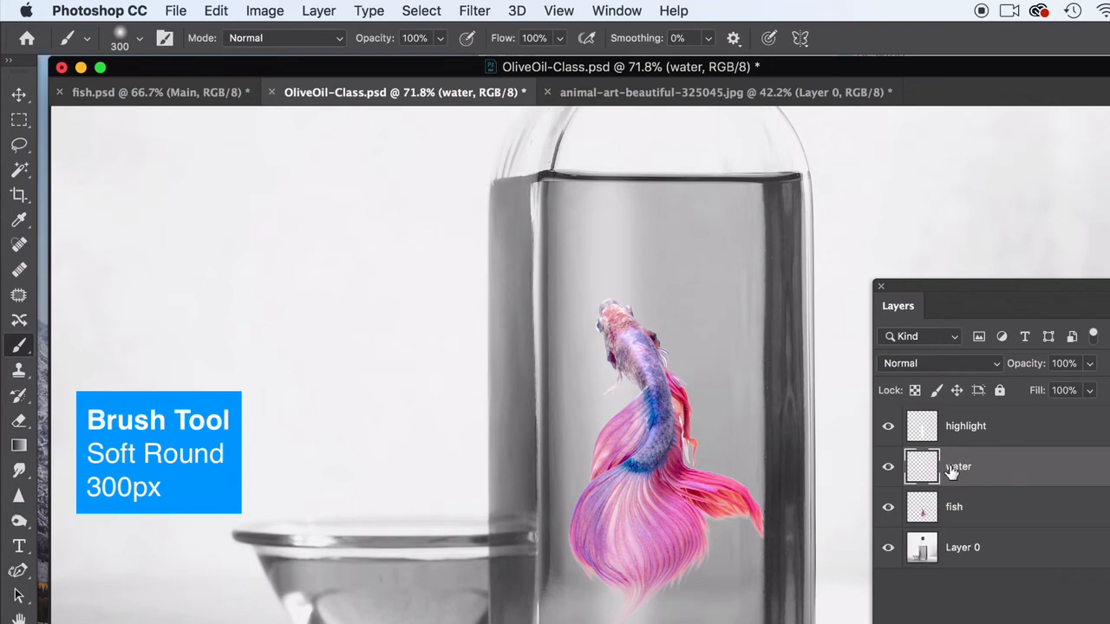
# Step: Set the water layer's blending mode to Soft Light and paint light blue over all the liquid in the bottle
pyautogui.click(941, 368)
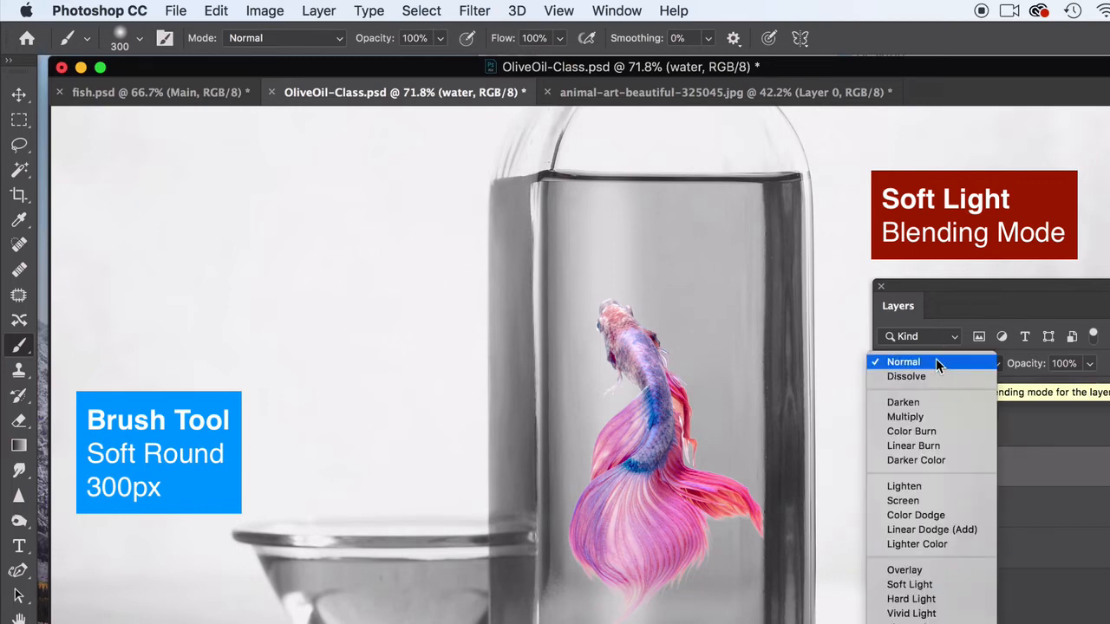
pyautogui.click(921, 590)
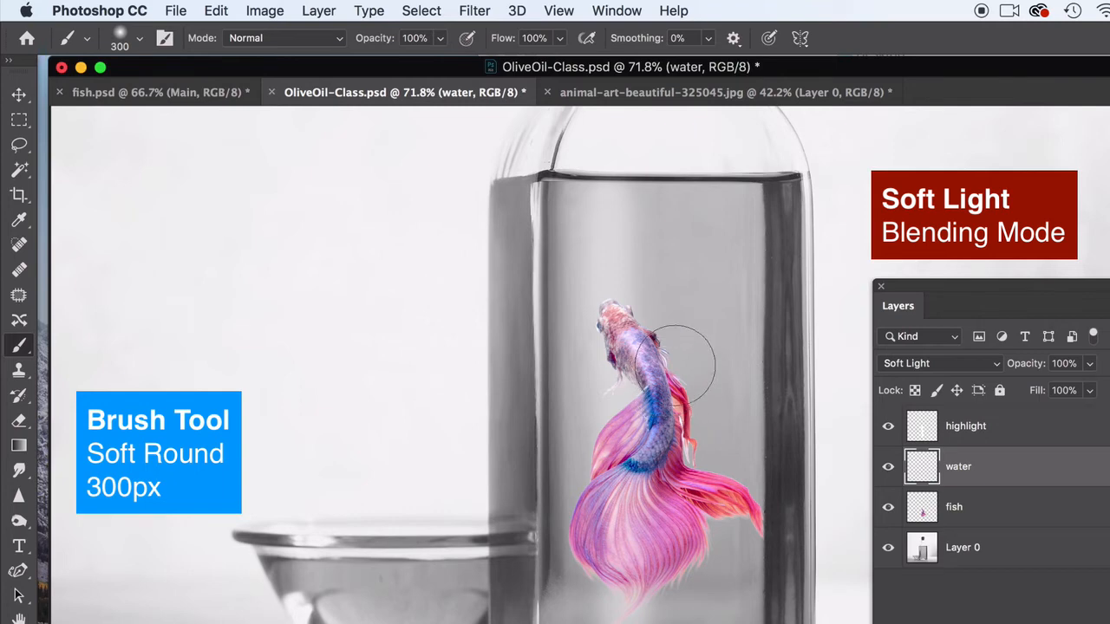
pyautogui.click(703, 305)
pyautogui.moveTo(662, 425)
pyautogui.mouseDown()
pyautogui.moveTo(645, 284)
pyautogui.moveTo(623, 392)
pyautogui.moveTo(586, 265)
pyautogui.moveTo(614, 269)
pyautogui.moveTo(640, 323)
pyautogui.moveTo(596, 222)
pyautogui.moveTo(755, 211)
pyautogui.moveTo(767, 224)
pyautogui.moveTo(763, 406)
pyautogui.moveTo(744, 562)
pyautogui.moveTo(525, 588)
pyautogui.moveTo(508, 219)
pyautogui.mouseUp()
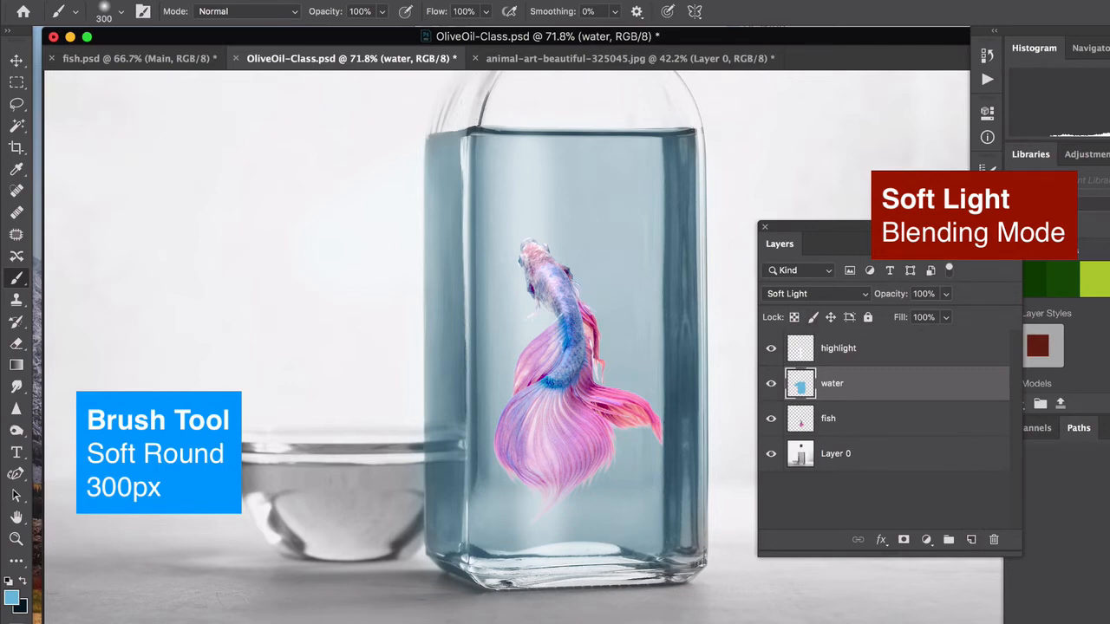
# Step: Shade the water on the water layer with the deeper blue 3b86d3, followed by a more saturated blue foreground color
pyautogui.click(13, 598)
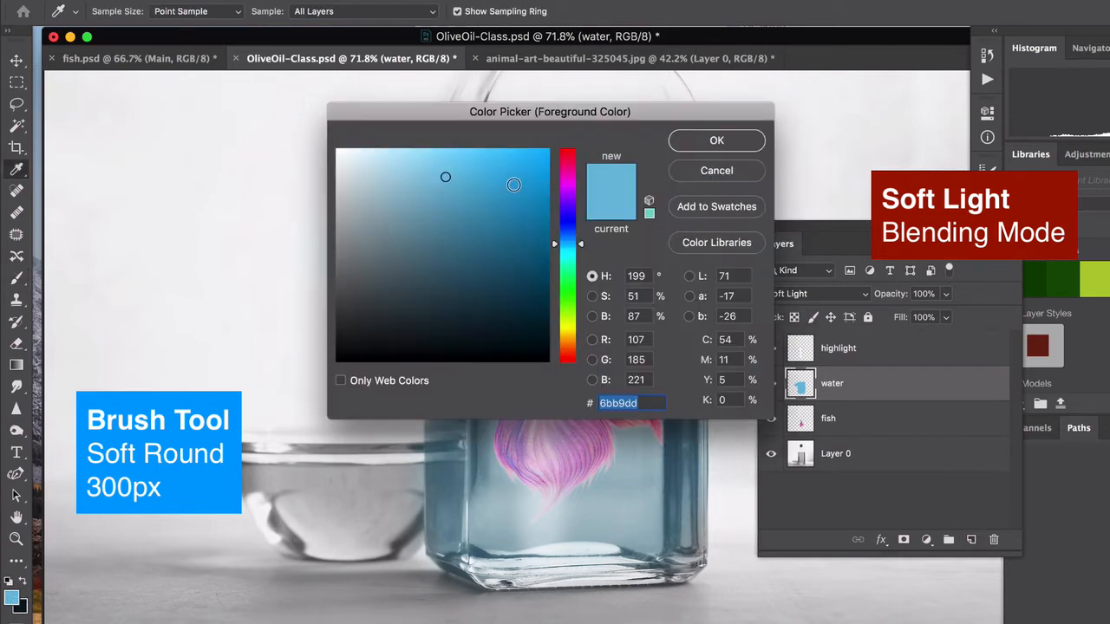
pyautogui.click(573, 237)
pyautogui.moveTo(517, 210); pyautogui.dragTo(490, 185)
pyautogui.click(716, 140)
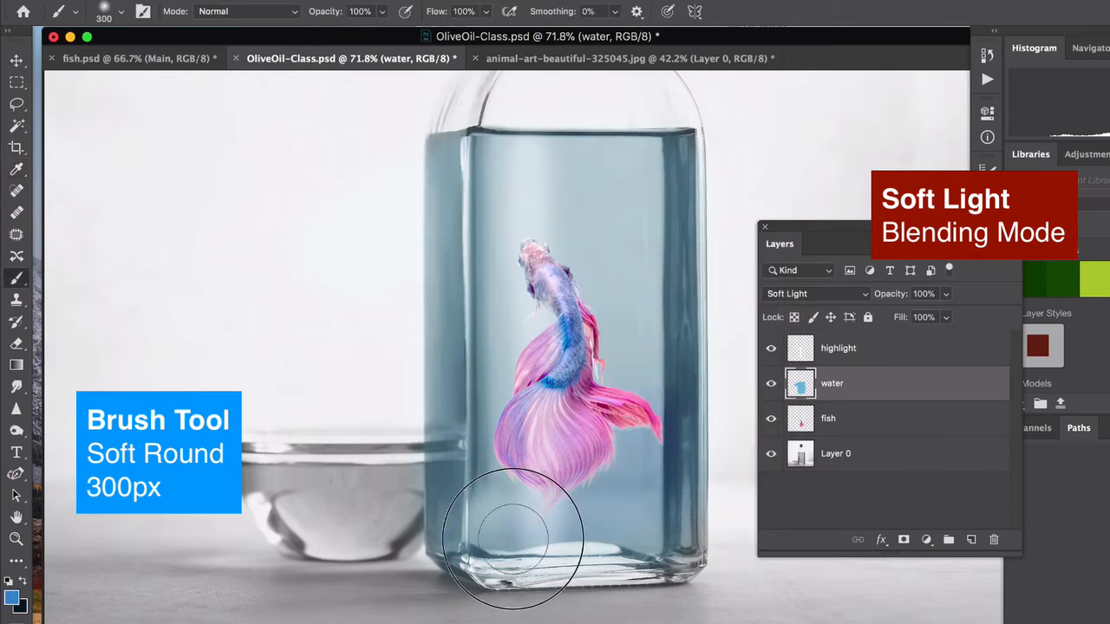
pyautogui.moveTo(629, 513)
pyautogui.mouseDown()
pyautogui.moveTo(612, 342)
pyautogui.moveTo(501, 512)
pyautogui.moveTo(533, 372)
pyautogui.moveTo(507, 359)
pyautogui.mouseUp()
pyautogui.moveTo(520, 229)
pyautogui.mouseDown()
pyautogui.moveTo(457, 382)
pyautogui.moveTo(457, 469)
pyautogui.moveTo(451, 159)
pyautogui.moveTo(497, 331)
pyautogui.moveTo(607, 379)
pyautogui.moveTo(667, 175)
pyautogui.moveTo(660, 511)
pyautogui.moveTo(493, 538)
pyautogui.moveTo(602, 515)
pyautogui.moveTo(643, 483)
pyautogui.mouseUp()
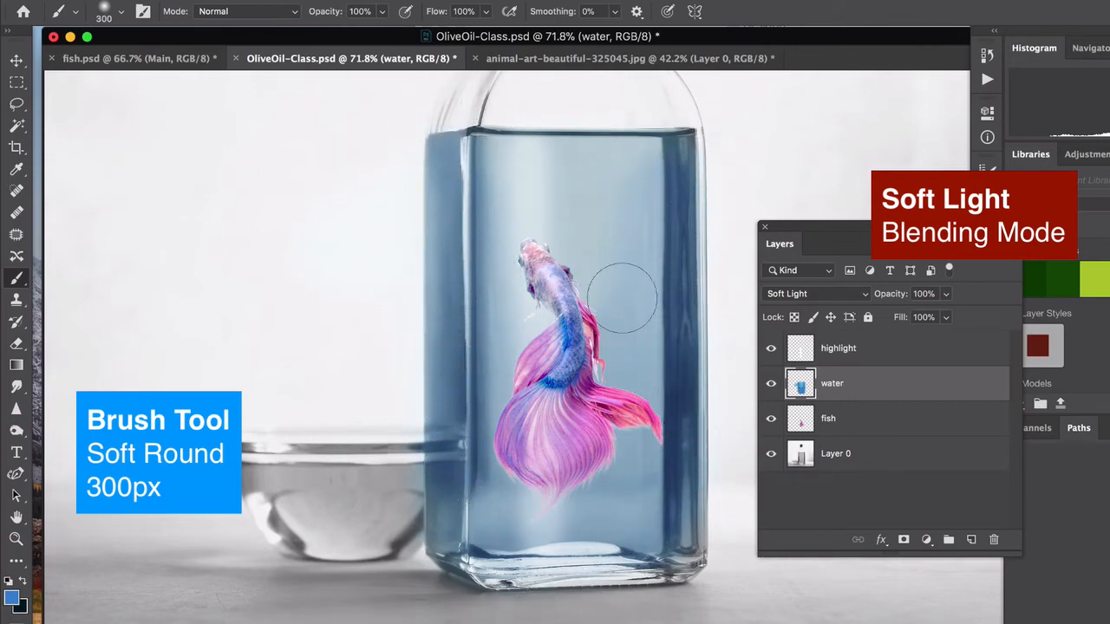
pyautogui.click(13, 598)
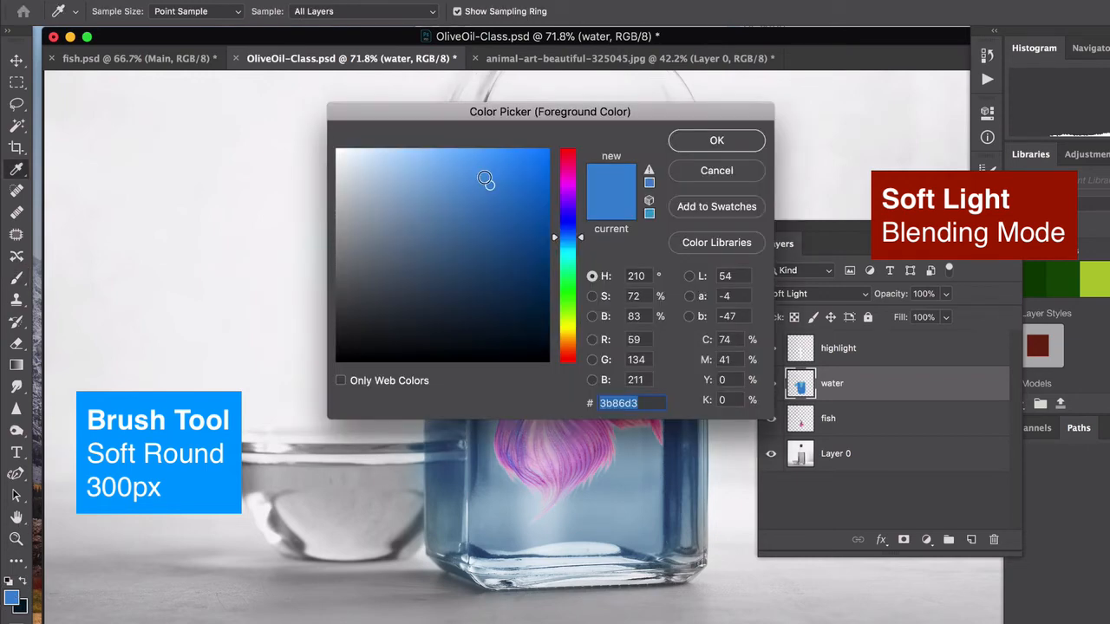
pyautogui.click(718, 141)
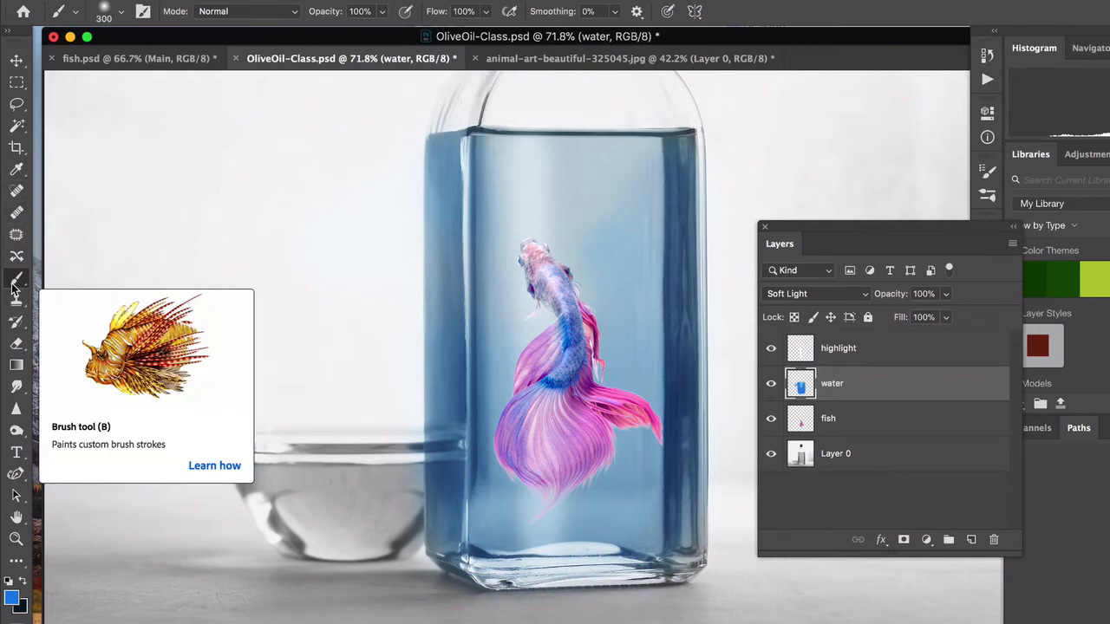
# Step: Activate the Eraser with a Soft Round tip at 99 px size and 0% hardness
pyautogui.click(16, 342)
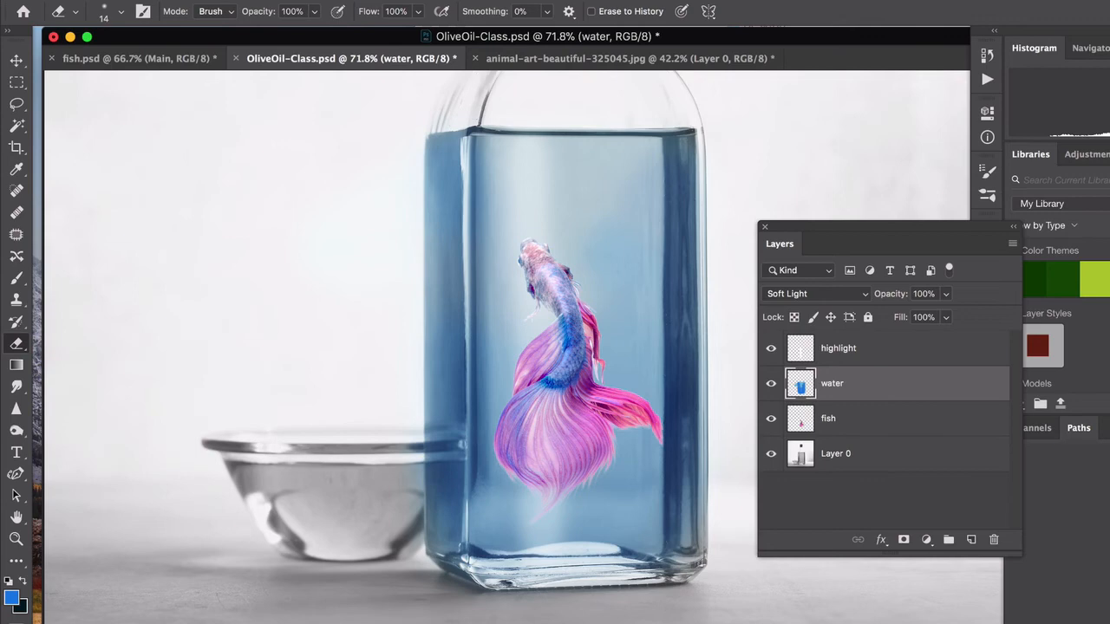
pyautogui.click(121, 11)
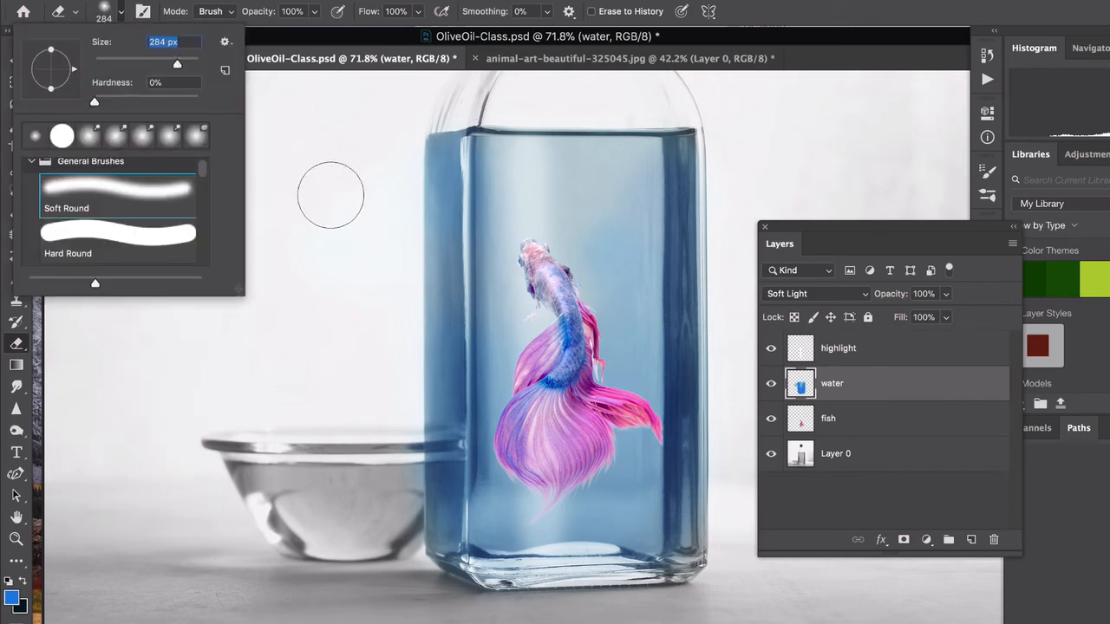
pyautogui.click(376, 165)
pyautogui.click(121, 11)
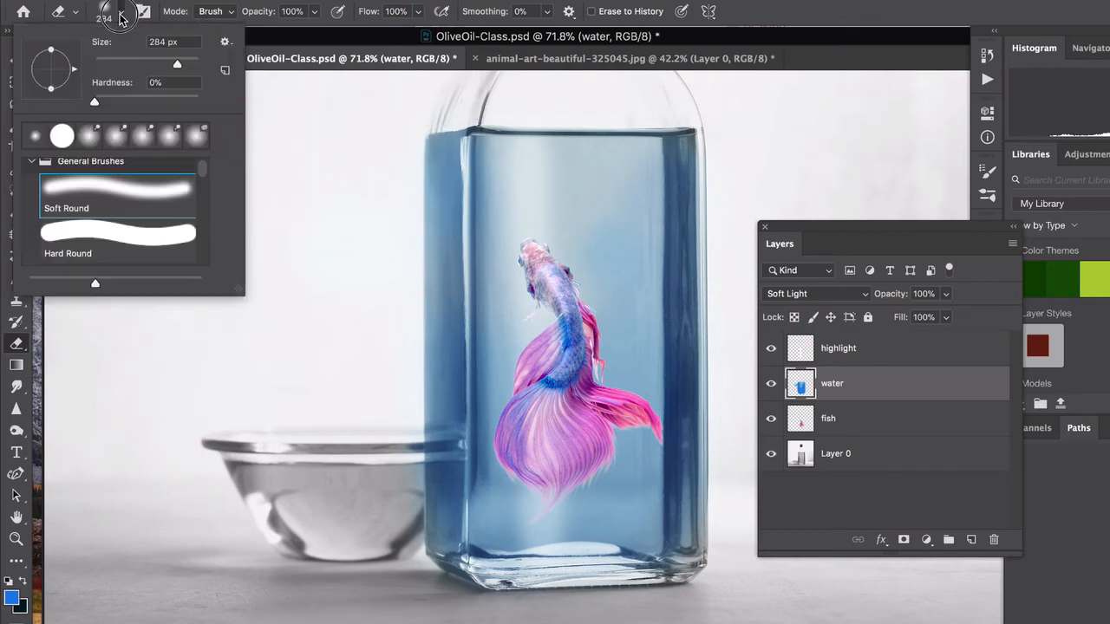
pyautogui.click(145, 63)
pyautogui.click(404, 163)
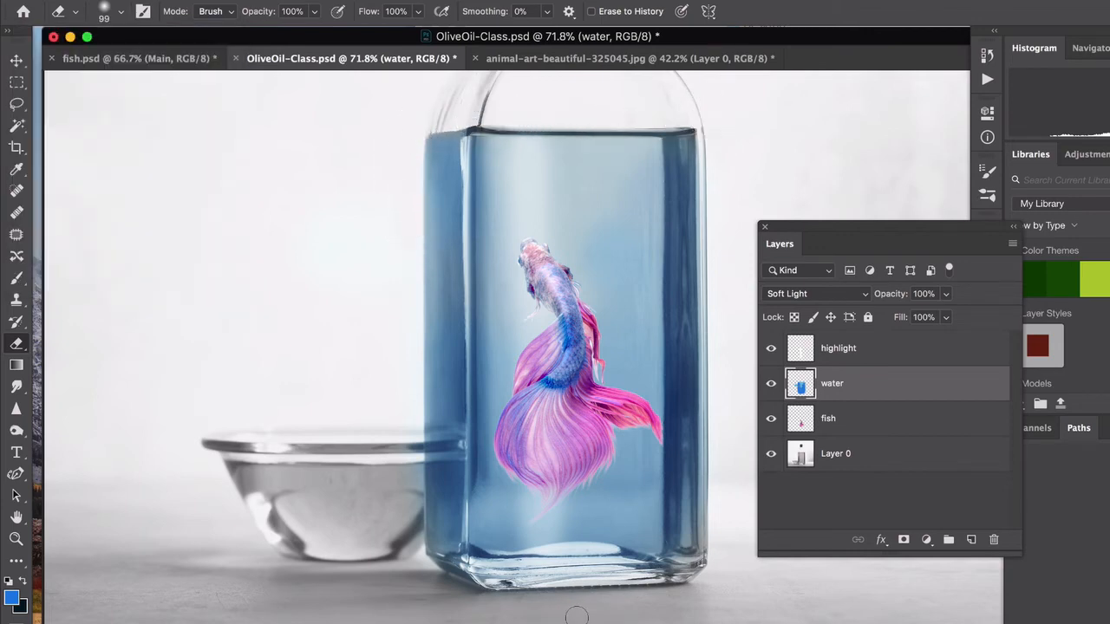
# Step: Erase the blue paint from the bottle's thick glass base and its lower edge on the water layer
pyautogui.scroll(1, 577, 616)
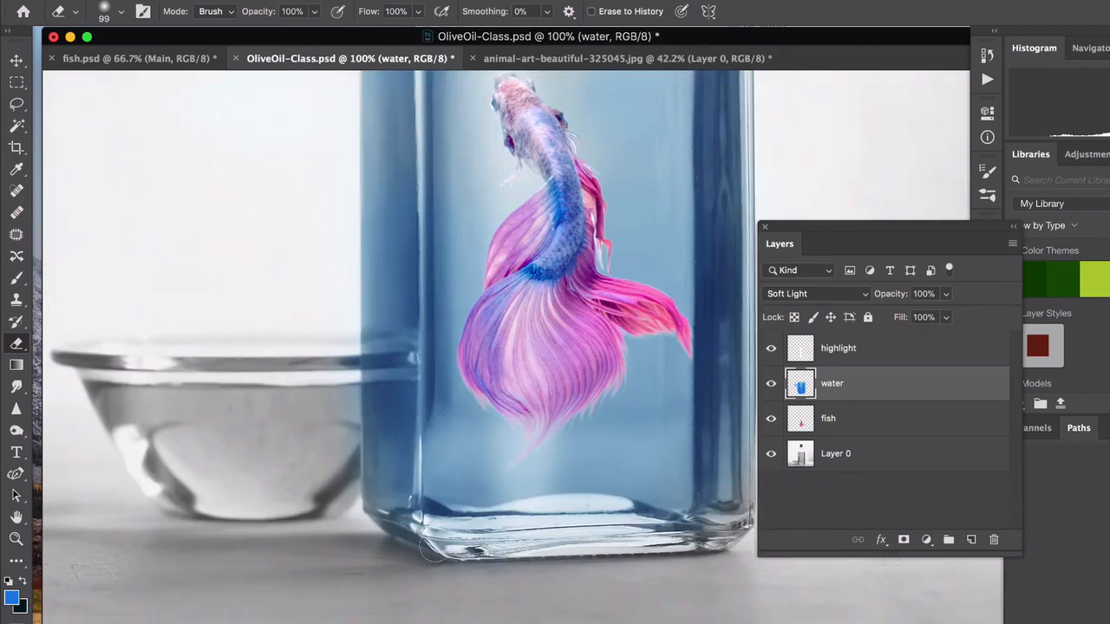
pyautogui.hscroll(5, 693, 529)
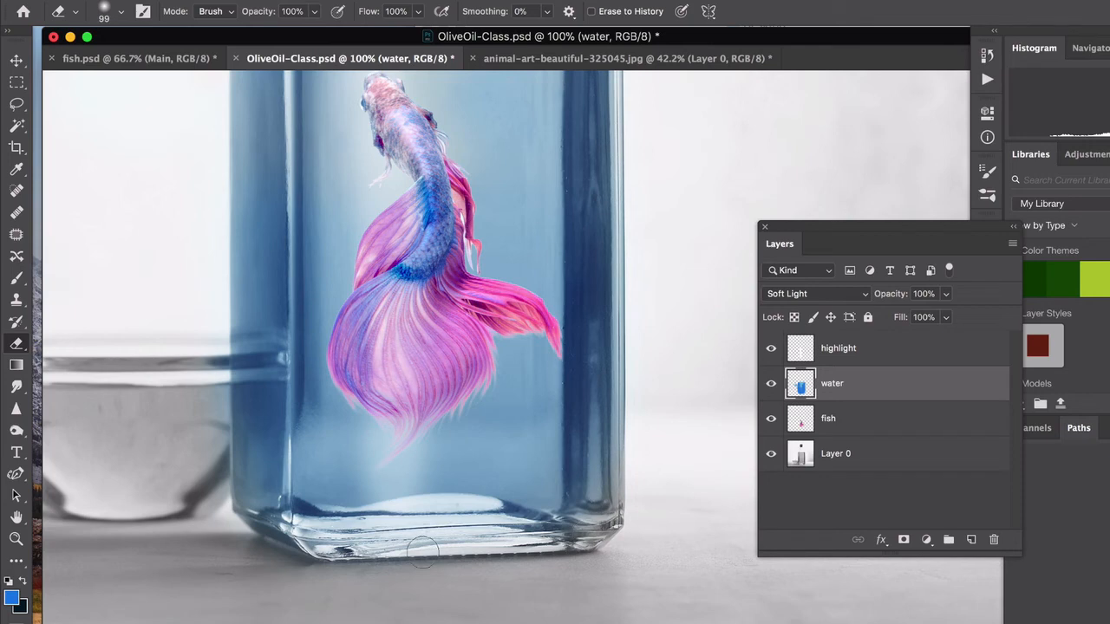
pyautogui.scroll(2, 422, 548)
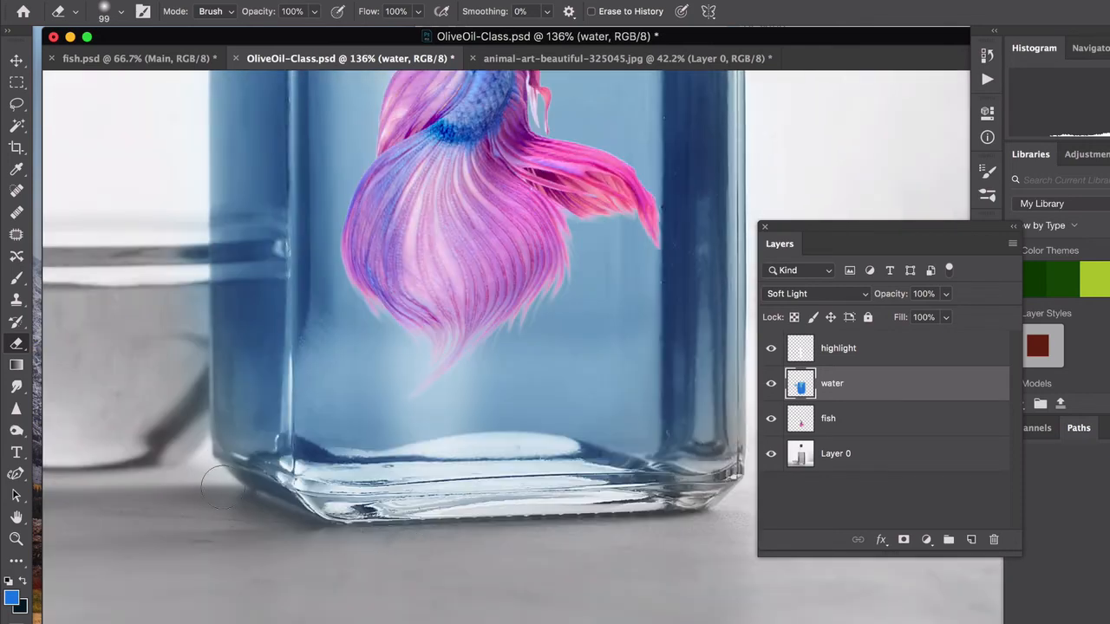
pyautogui.moveTo(224, 488)
pyautogui.mouseDown()
pyautogui.moveTo(343, 515)
pyautogui.moveTo(720, 499)
pyautogui.moveTo(375, 512)
pyautogui.moveTo(275, 491)
pyautogui.moveTo(407, 512)
pyautogui.moveTo(505, 501)
pyautogui.moveTo(678, 510)
pyautogui.moveTo(332, 516)
pyautogui.moveTo(208, 473)
pyautogui.moveTo(350, 512)
pyautogui.moveTo(570, 534)
pyautogui.moveTo(668, 518)
pyautogui.mouseUp()
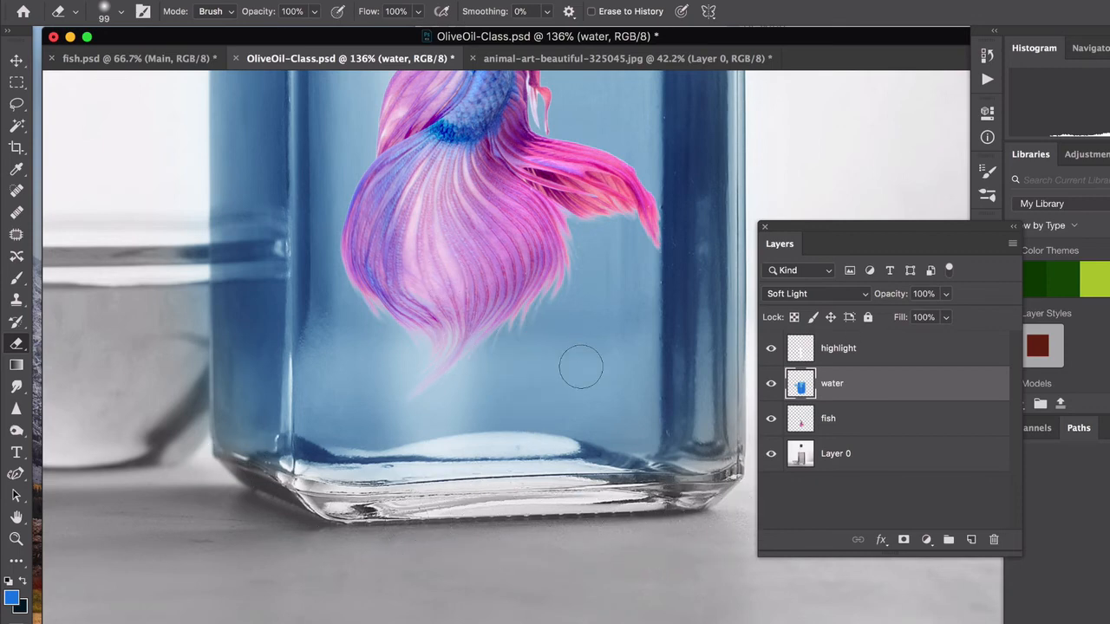
# Step: Erase the blue spill above the waterline at the bottle's left shoulder on the water layer
pyautogui.scroll(-5, 580, 368)
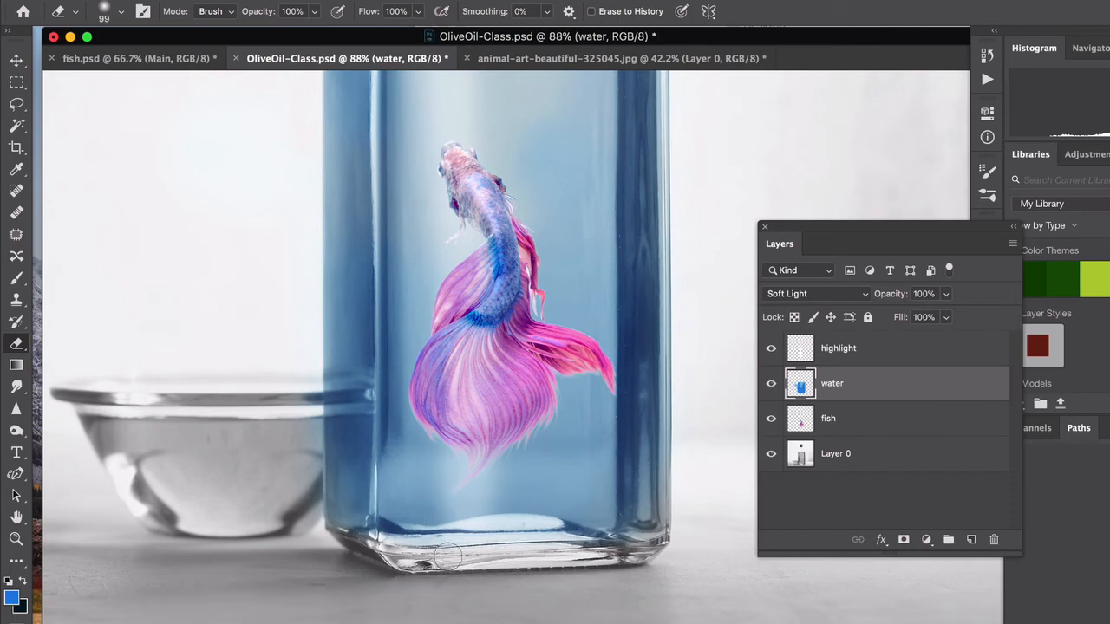
pyautogui.scroll(-1, 552, 552)
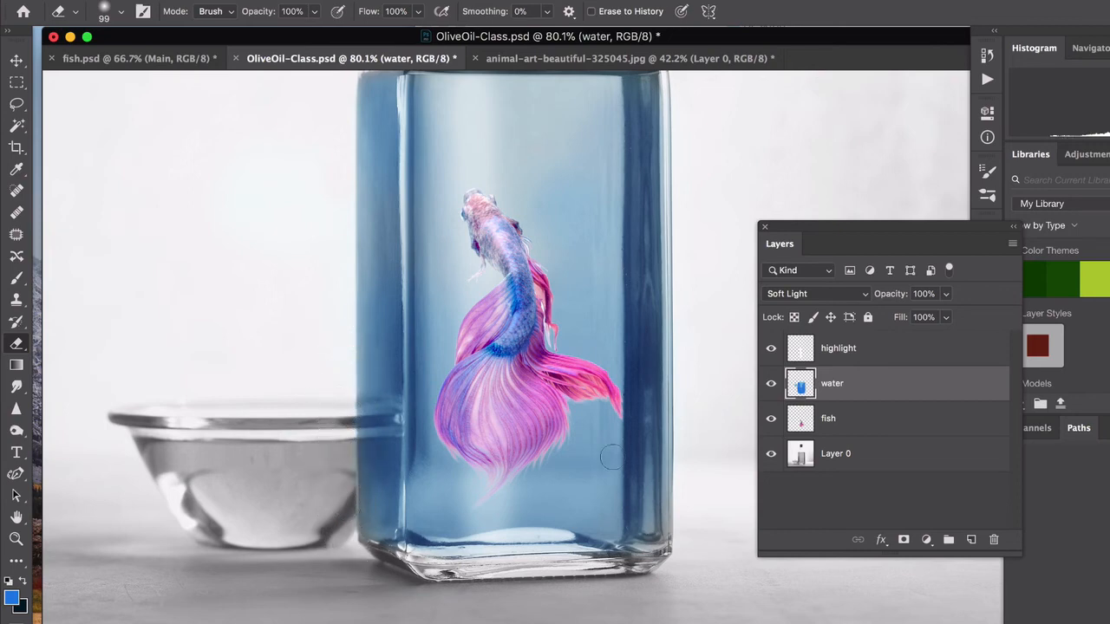
pyautogui.scroll(5, 696, 442)
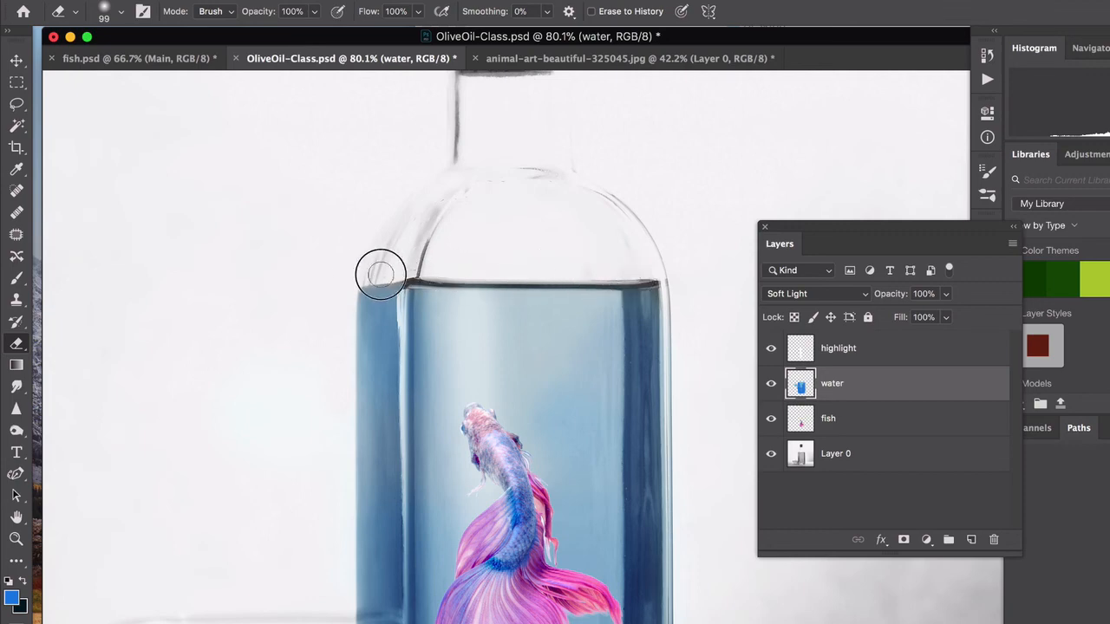
pyautogui.moveTo(341, 277); pyautogui.dragTo(409, 270)
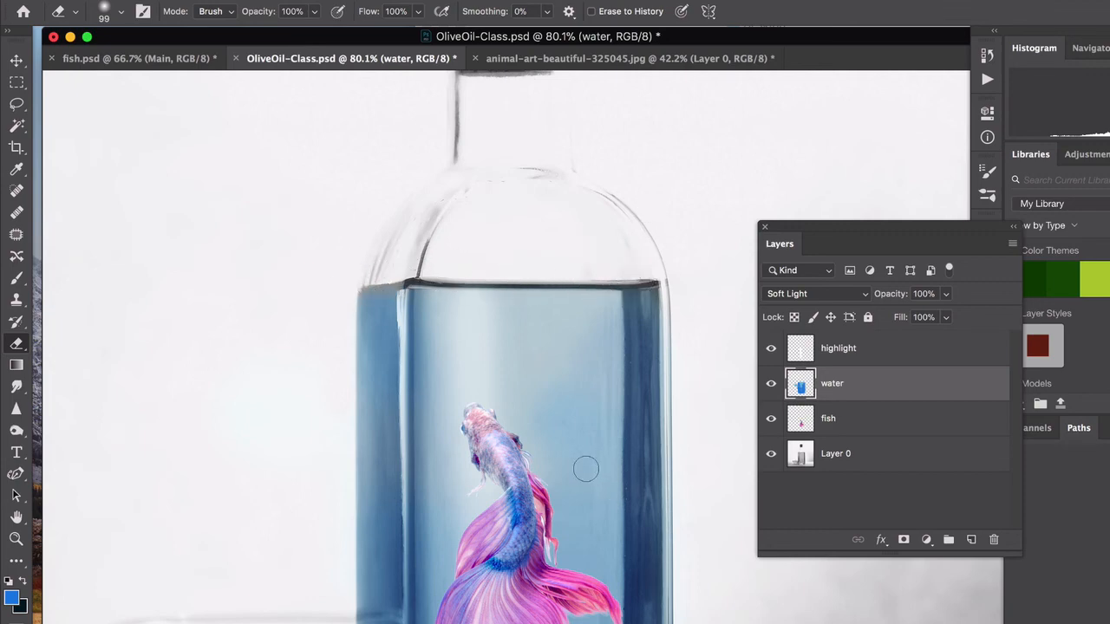
pyautogui.scroll(-4, 586, 470)
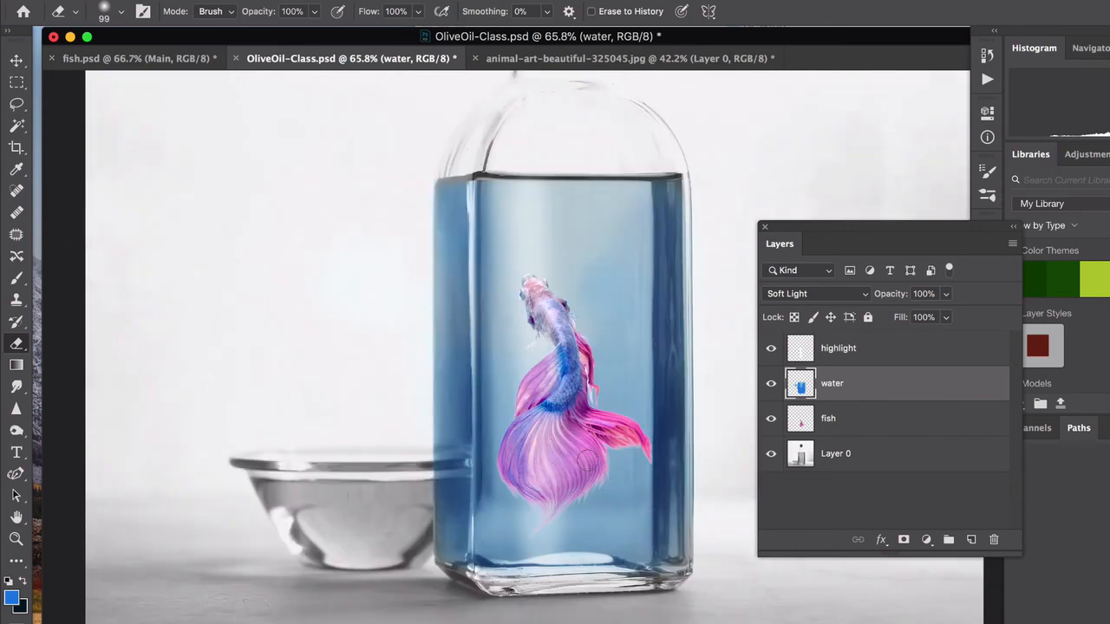
pyautogui.scroll(2, 585, 464)
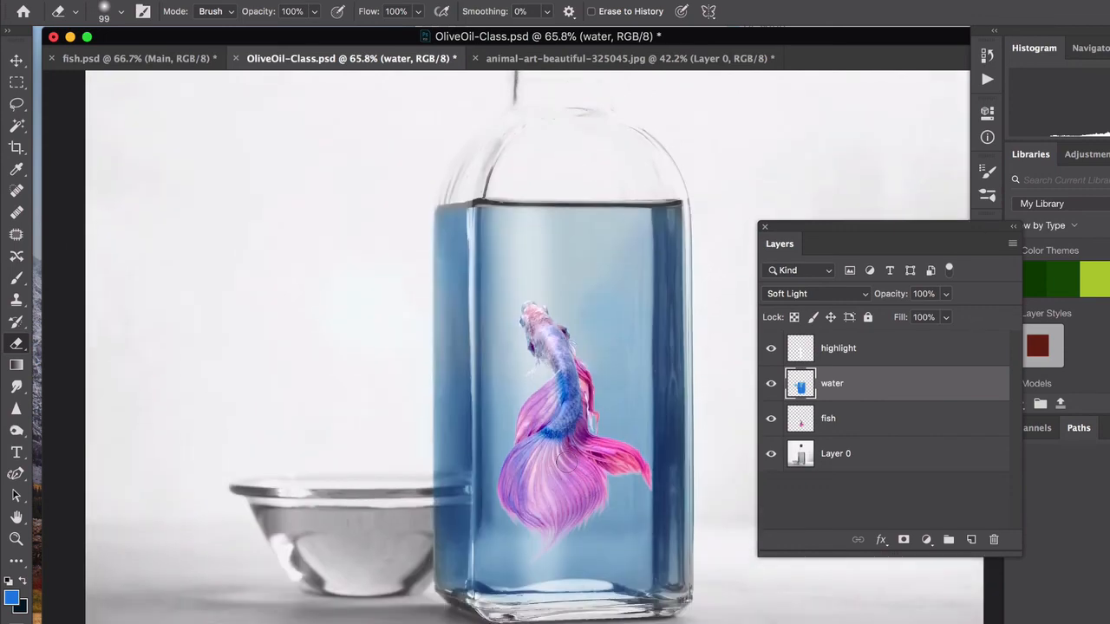